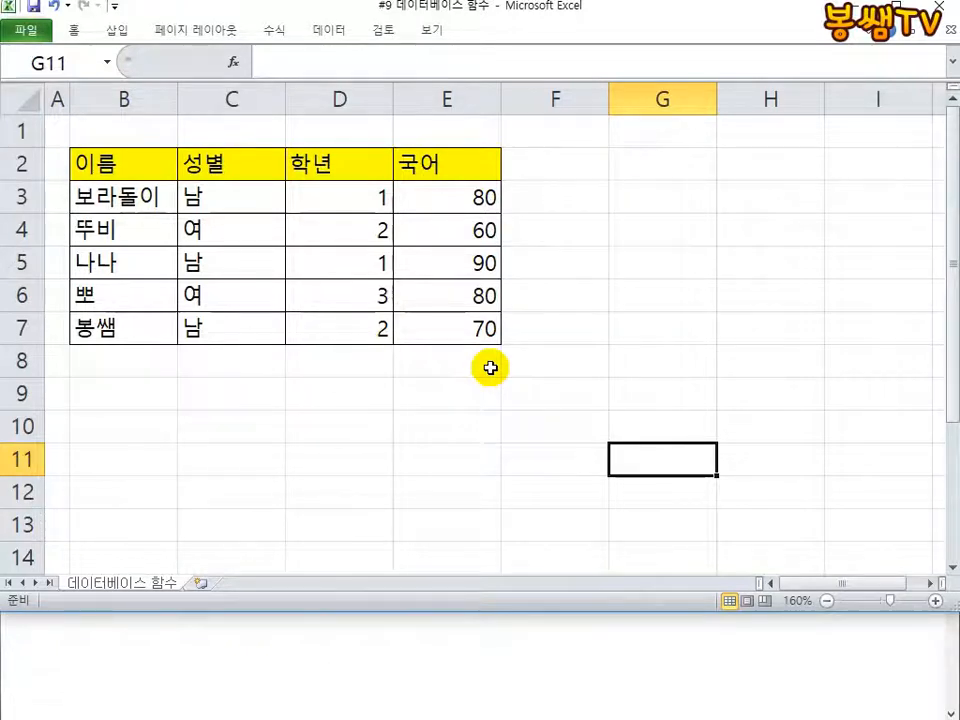
Total the 국어 scores in cell E8 with the formula =SUM(E3:E7)
click(445, 358)
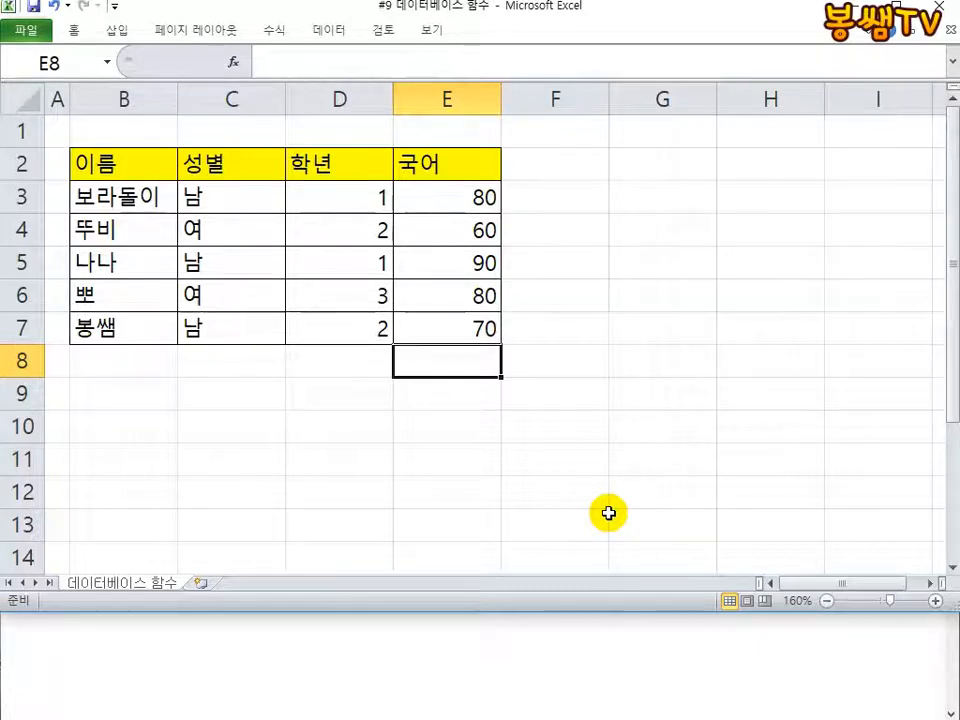
text(=SUM()
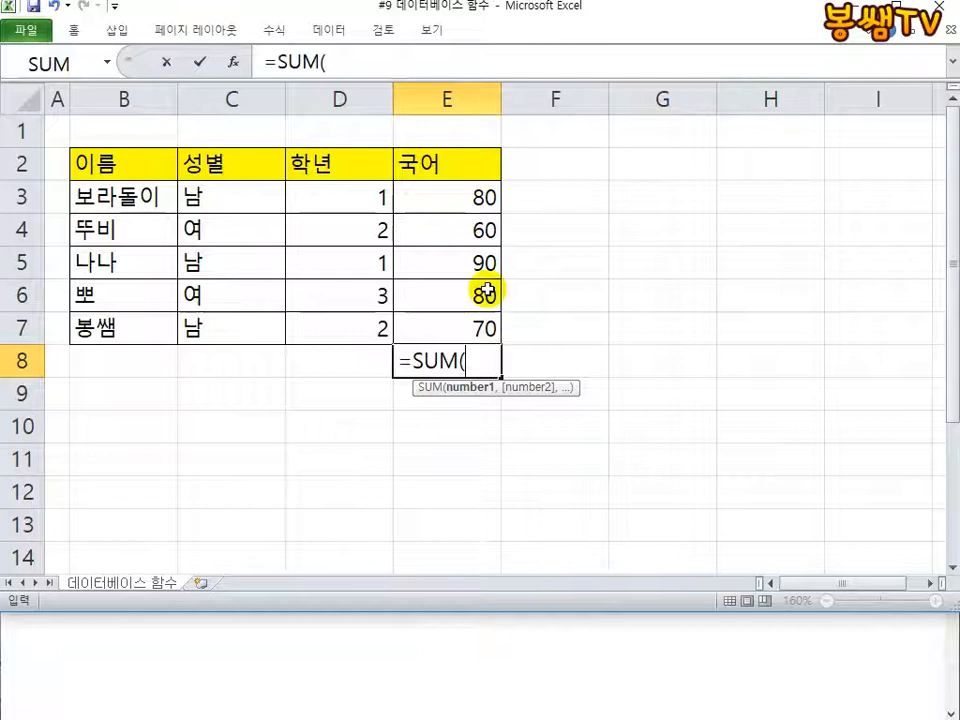
drag(448, 195, 457, 321)
text())
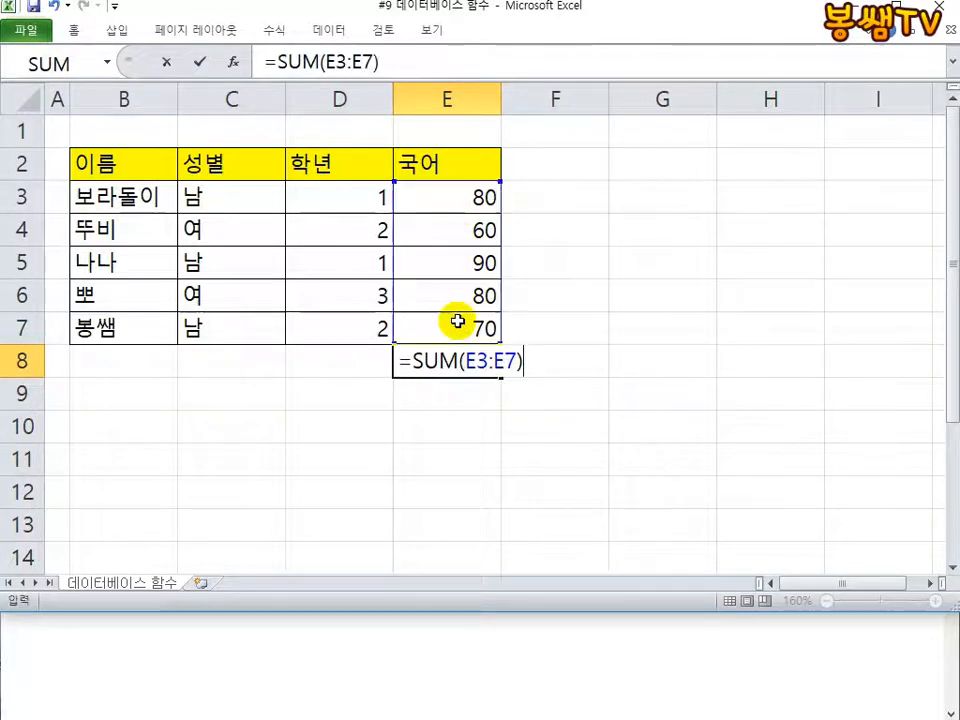
key(Return)
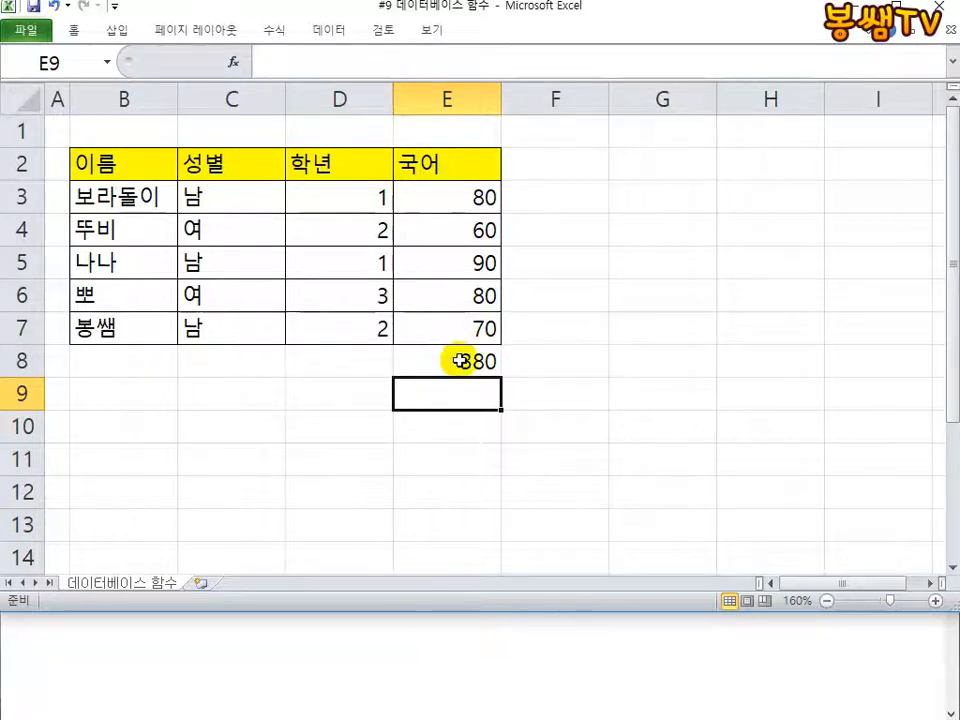
Inspect the SUM formula in cell E8 and delete it from the cell
double_click(461, 360)
key(Escape)
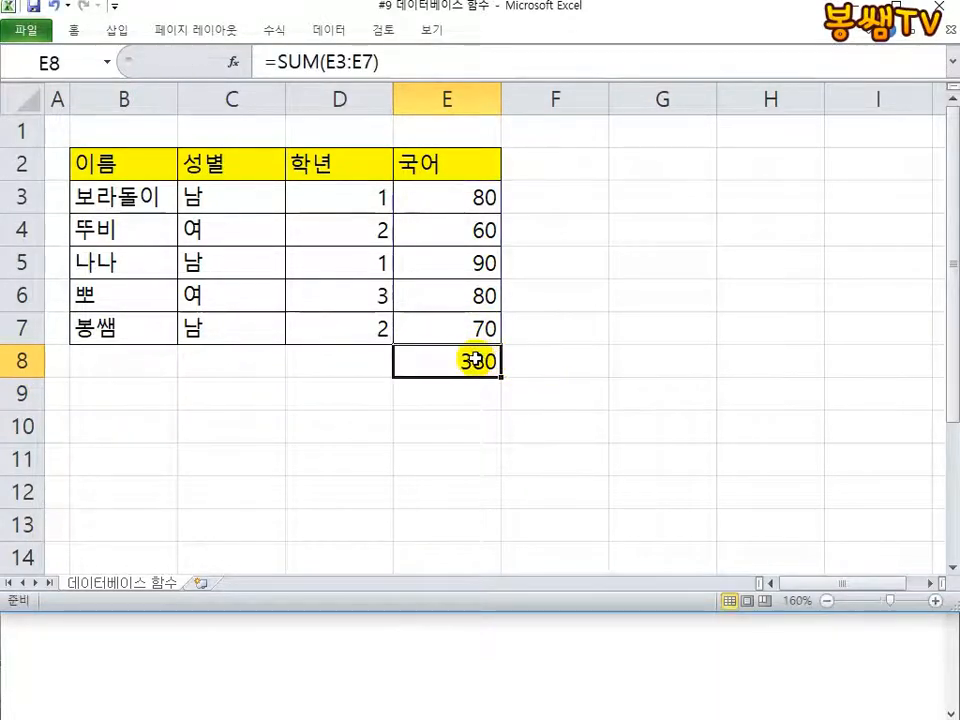
key(Delete)
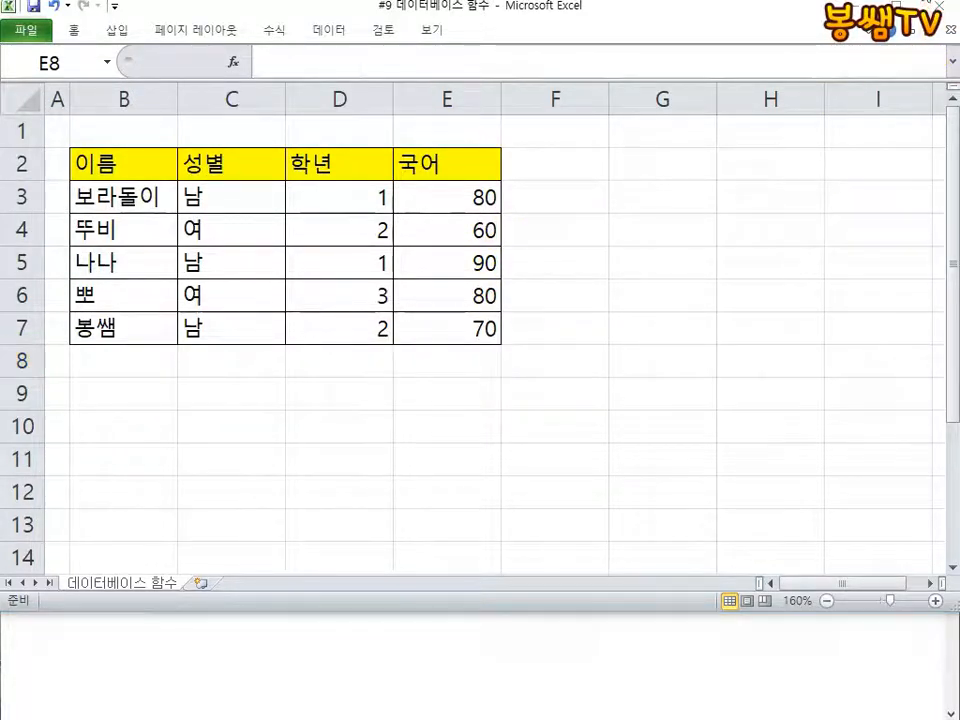
Draw a pen diagram over the sheet with IF and a circled condition branching to circled T and F, crossing out F
drag(235, 79, 314, 79)
mouse_move(277, 83)
mouse_down()
mouse_move(257, 150)
mouse_move(356, 146)
mouse_up()
mouse_move(405, 72)
mouse_down()
mouse_move(330, 147)
mouse_move(394, 110)
mouse_up()
mouse_move(469, 64)
mouse_down()
mouse_move(630, 126)
mouse_move(466, 67)
mouse_up()
mouse_move(514, 163)
mouse_down()
mouse_move(431, 242)
mouse_move(595, 226)
mouse_up()
mouse_move(393, 267)
mouse_down()
mouse_move(493, 268)
mouse_move(447, 355)
mouse_up()
mouse_move(569, 265)
mouse_down()
mouse_move(642, 263)
mouse_move(578, 366)
mouse_up()
drag(571, 321, 628, 321)
drag(442, 397, 476, 396)
mouse_move(590, 210)
mouse_down()
mouse_move(626, 214)
mouse_move(611, 396)
mouse_up()
drag(185, 183, 362, 185)
drag(277, 283, 348, 373)
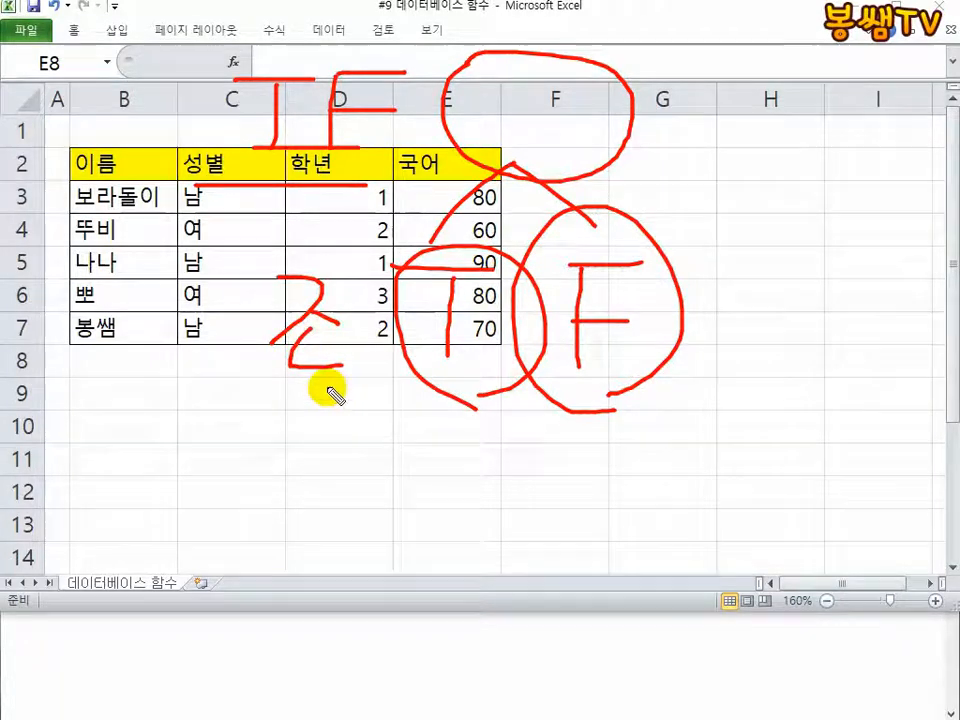
drag(718, 307, 503, 490)
drag(525, 340, 795, 522)
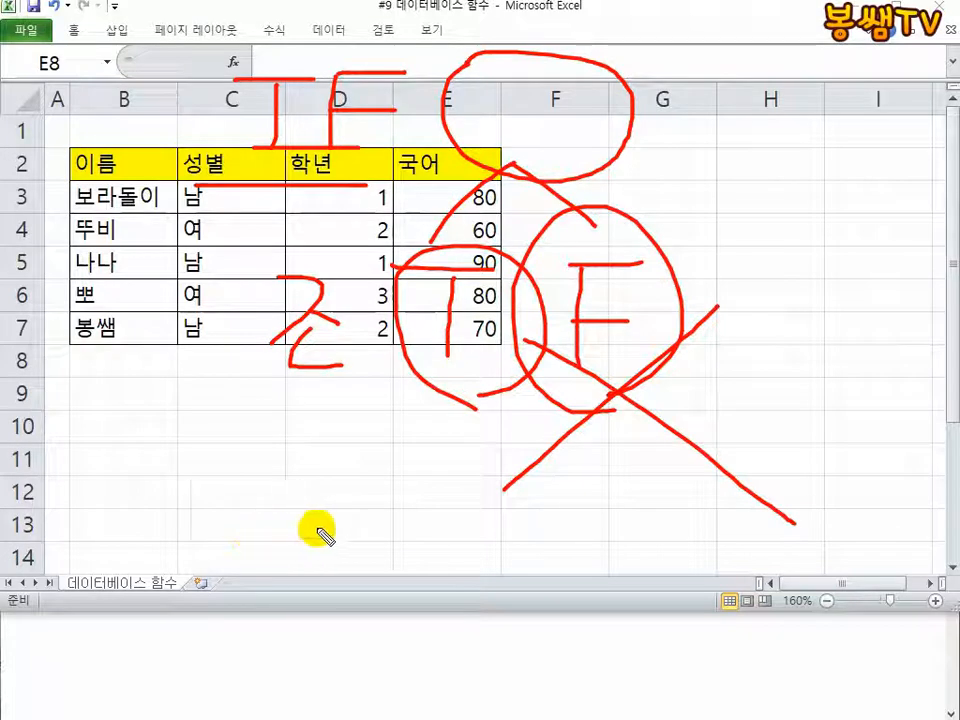
Draw a circled handwritten note and a large empty oval below the table, and clear all pen marks
mouse_move(192, 480)
mouse_down()
mouse_move(236, 544)
mouse_move(334, 532)
mouse_move(352, 560)
mouse_up()
drag(262, 438, 300, 619)
mouse_move(490, 523)
mouse_down()
mouse_move(422, 595)
mouse_move(714, 583)
mouse_move(476, 551)
mouse_up()
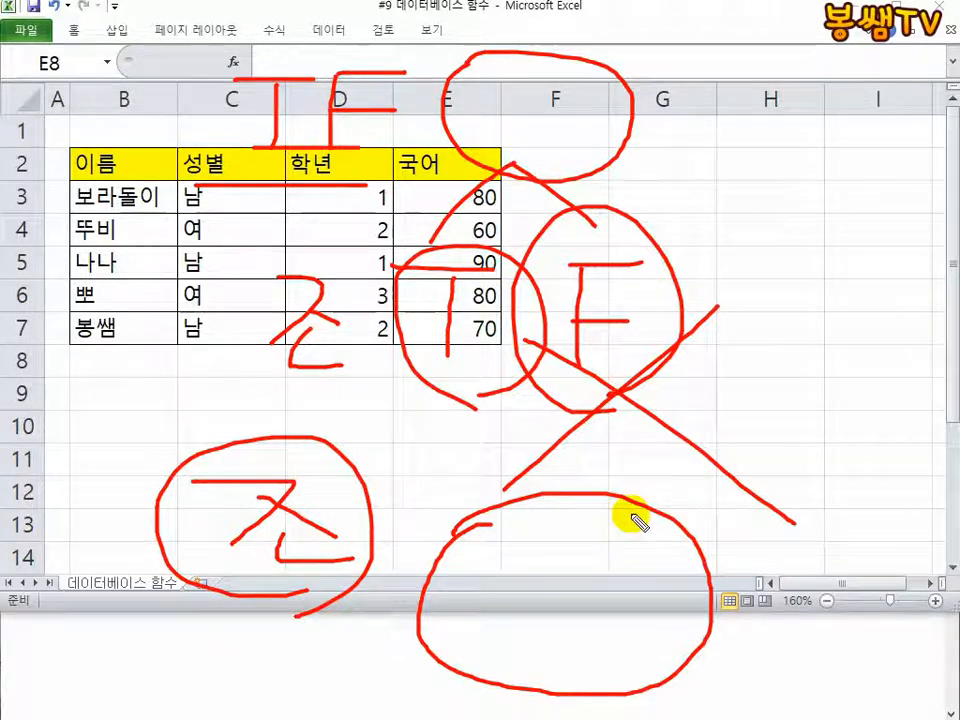
key(Escape)
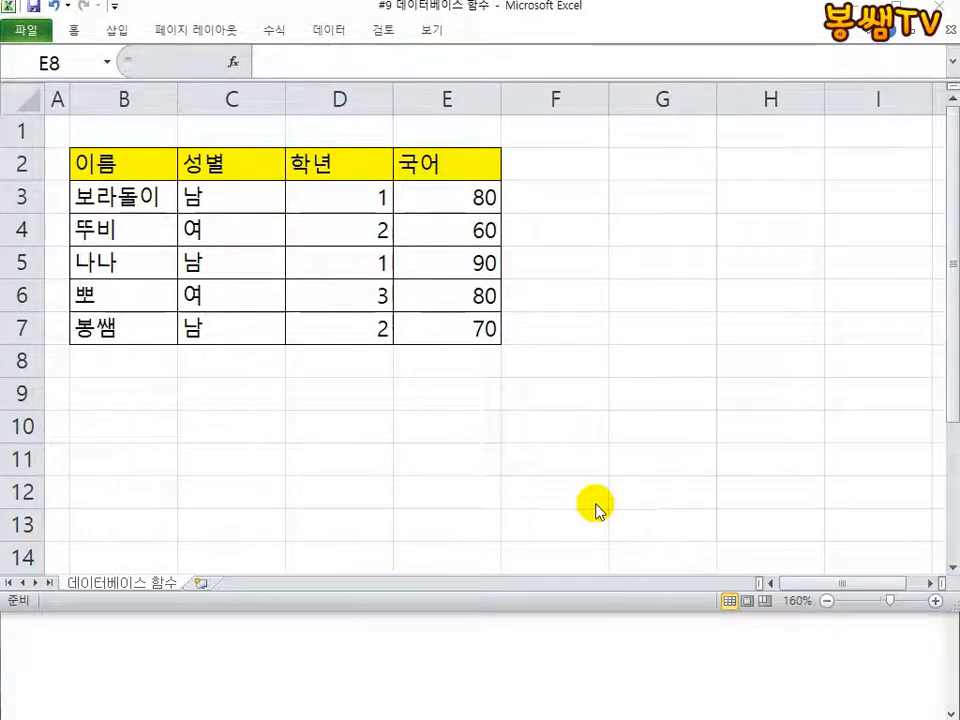
Compare the Excel table with the DSUM syntax in the Notepad notes, highlighting the letter D of DSUM
click(643, 634)
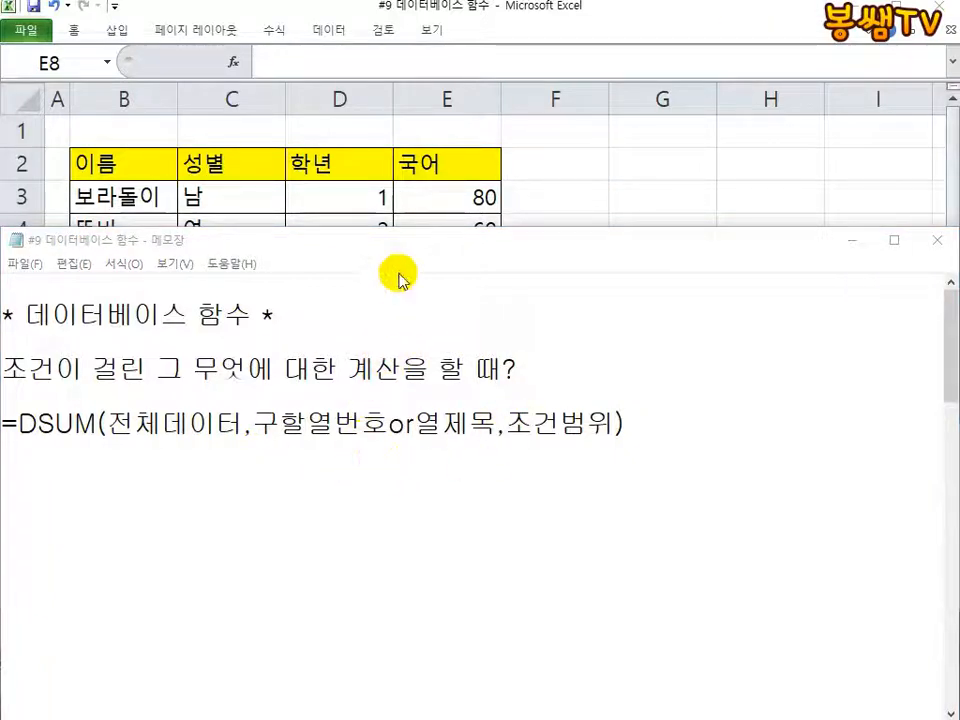
click(493, 186)
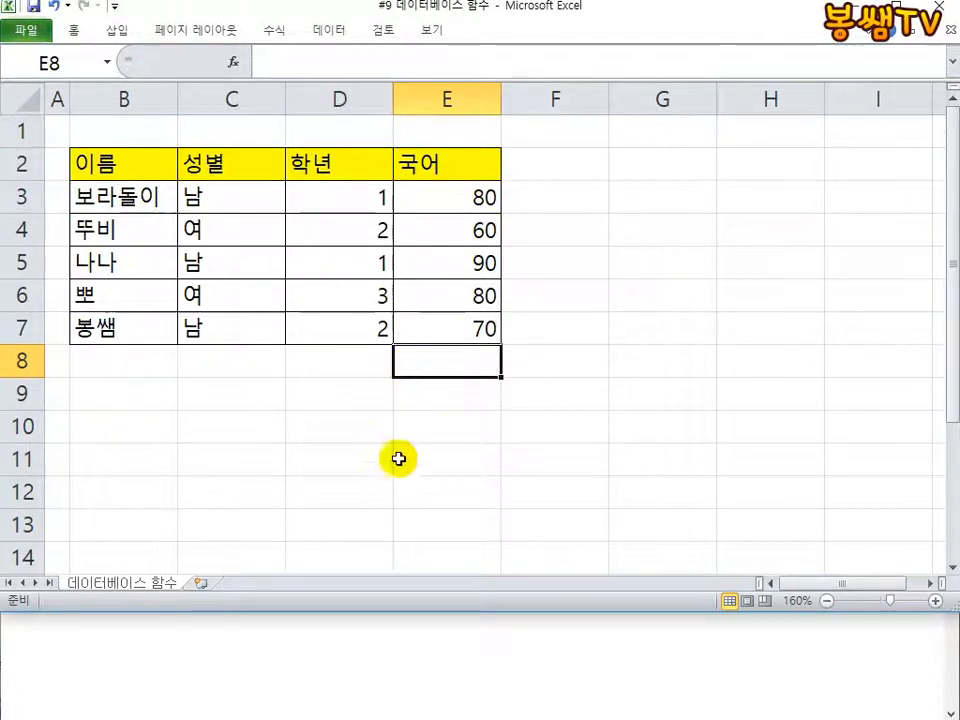
click(390, 628)
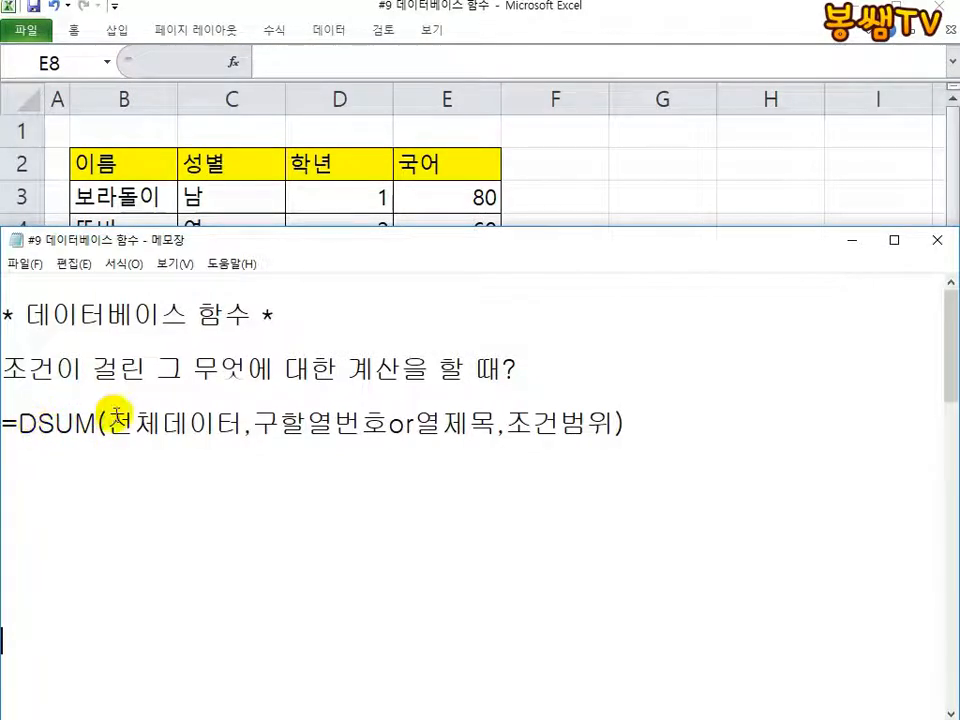
drag(36, 417, 17, 414)
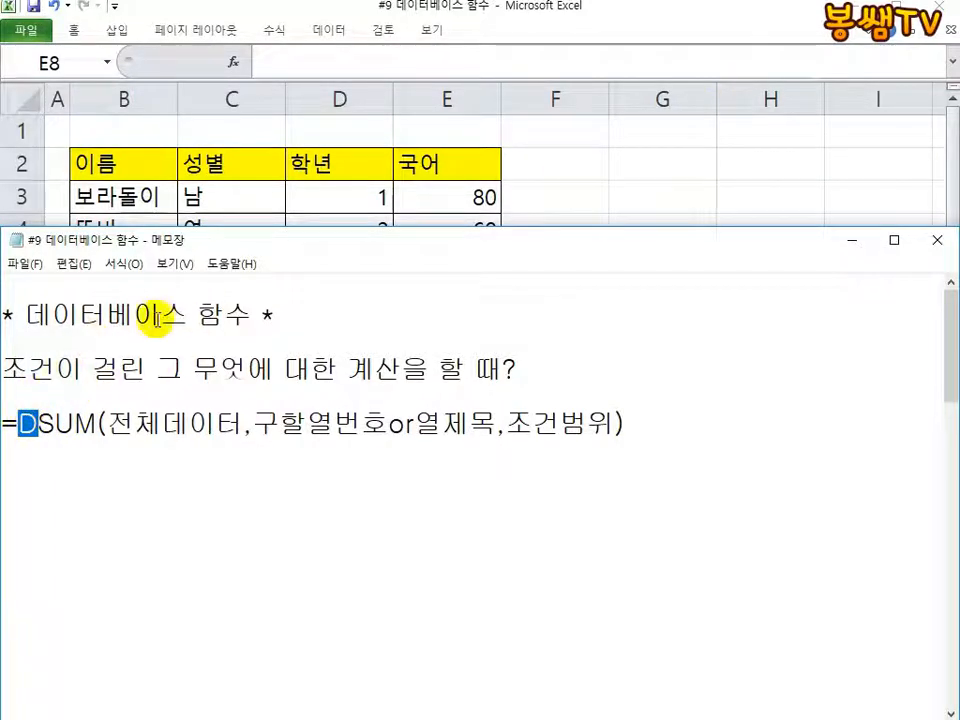
Handwrite a boxed pen note across the area above the DSUM syntax
click(921, 2)
drag(262, 237, 340, 221)
mouse_move(279, 239)
mouse_down()
mouse_move(272, 264)
mouse_move(345, 273)
mouse_up()
drag(348, 250, 391, 277)
mouse_move(414, 217)
mouse_down()
mouse_move(414, 269)
mouse_move(253, 184)
mouse_move(605, 327)
mouse_move(343, 289)
mouse_up()
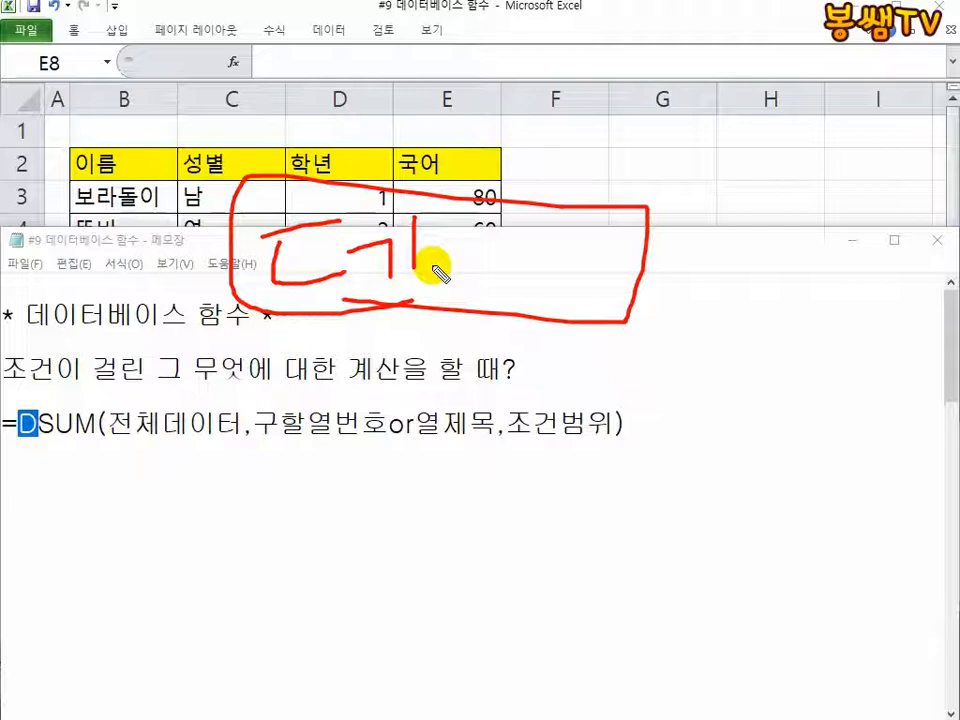
Underline 전체데이터 in the DSUM syntax, sketch a table grid with a header row beside it, and clear the pen marks
drag(112, 434, 225, 440)
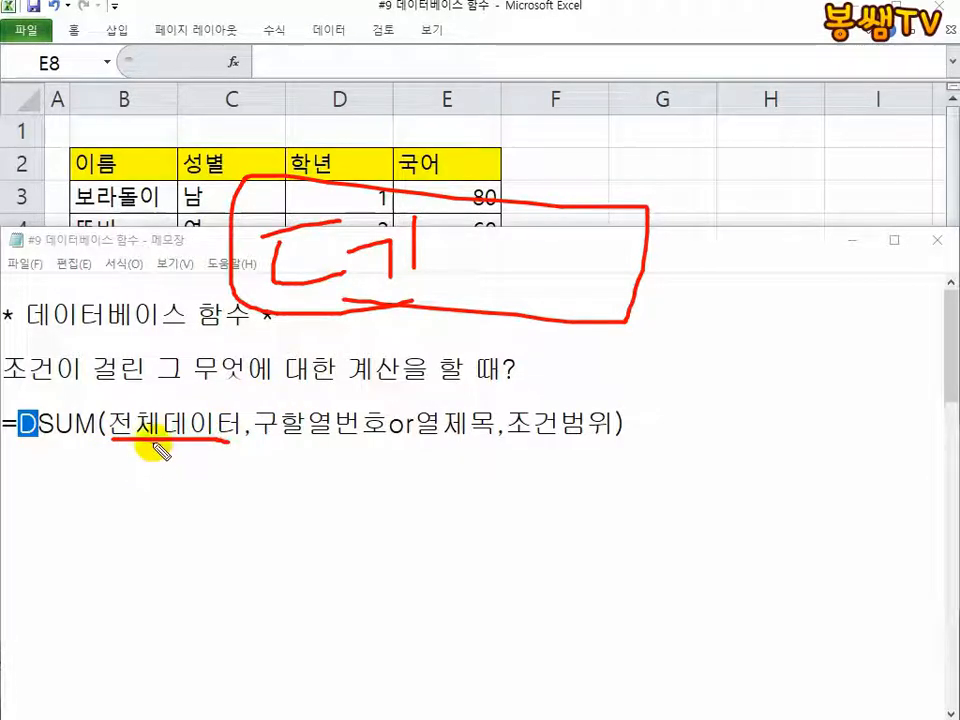
mouse_move(418, 408)
mouse_down()
mouse_move(411, 574)
mouse_move(658, 401)
mouse_move(436, 407)
mouse_up()
drag(427, 455, 642, 449)
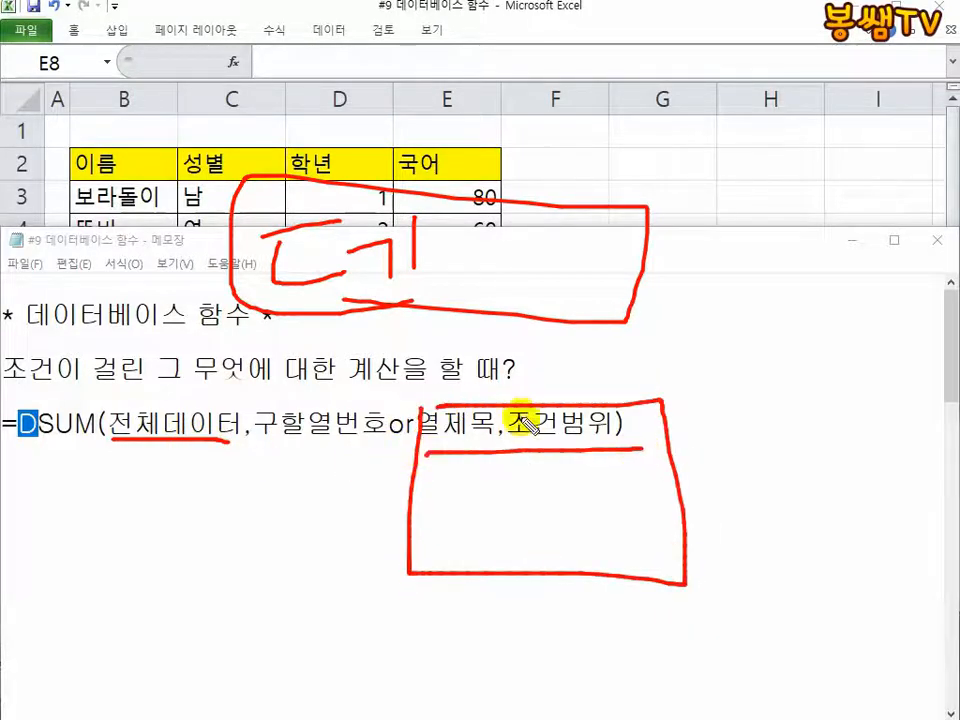
drag(493, 408, 490, 543)
drag(541, 414, 543, 550)
drag(575, 421, 579, 555)
drag(410, 508, 649, 506)
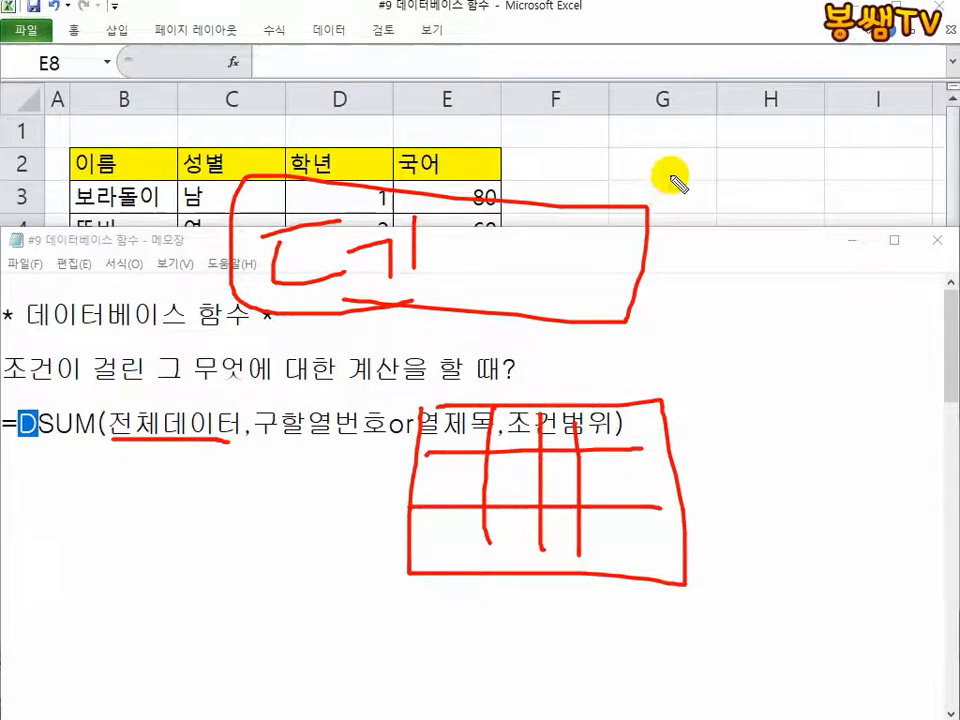
key(Escape)
Switch to Excel and select the whole table B2:E7 including its header row, checking it against the Notepad syntax
click(612, 184)
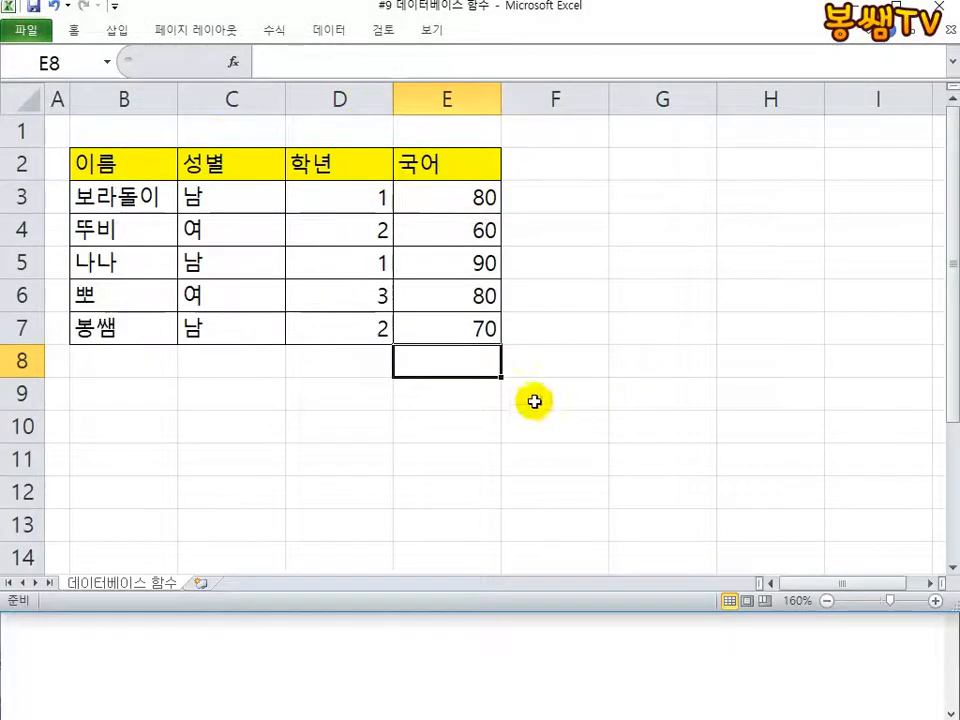
drag(107, 165, 439, 332)
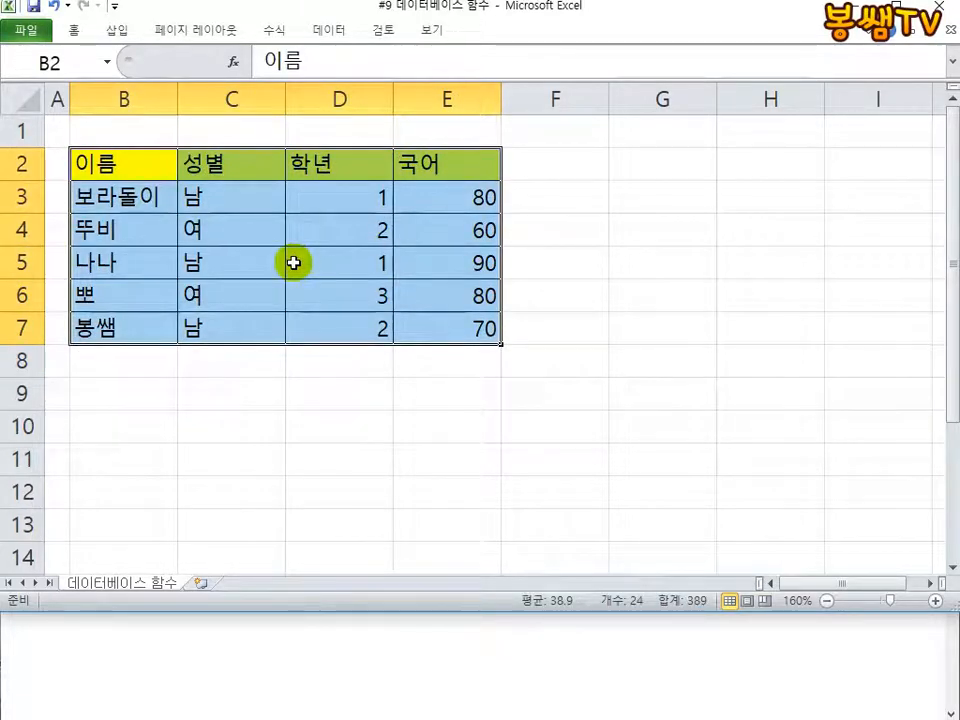
click(453, 645)
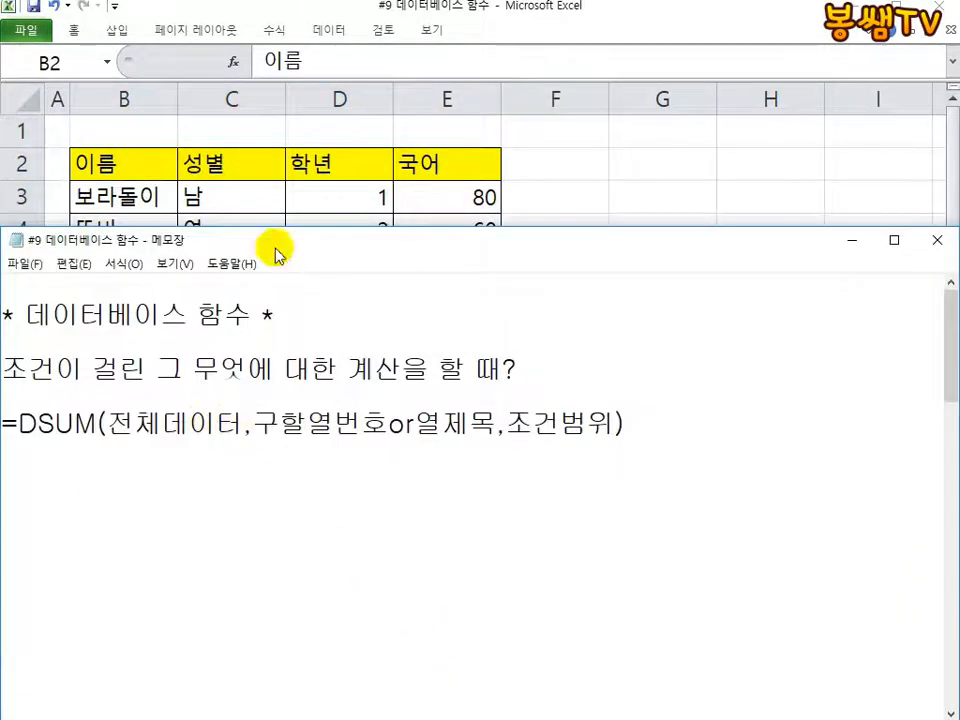
click(278, 187)
Switch to the Notepad notes and highlight the D of DSUM and its 전체데이터 argument
click(345, 671)
click(22, 424)
drag(22, 424, 29, 425)
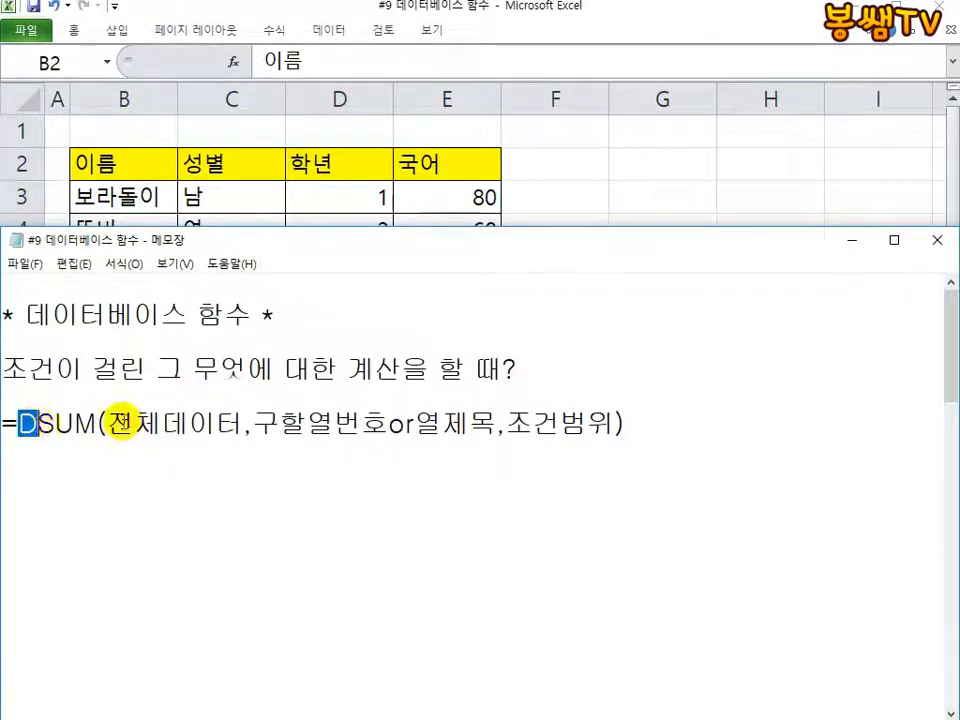
drag(106, 424, 243, 432)
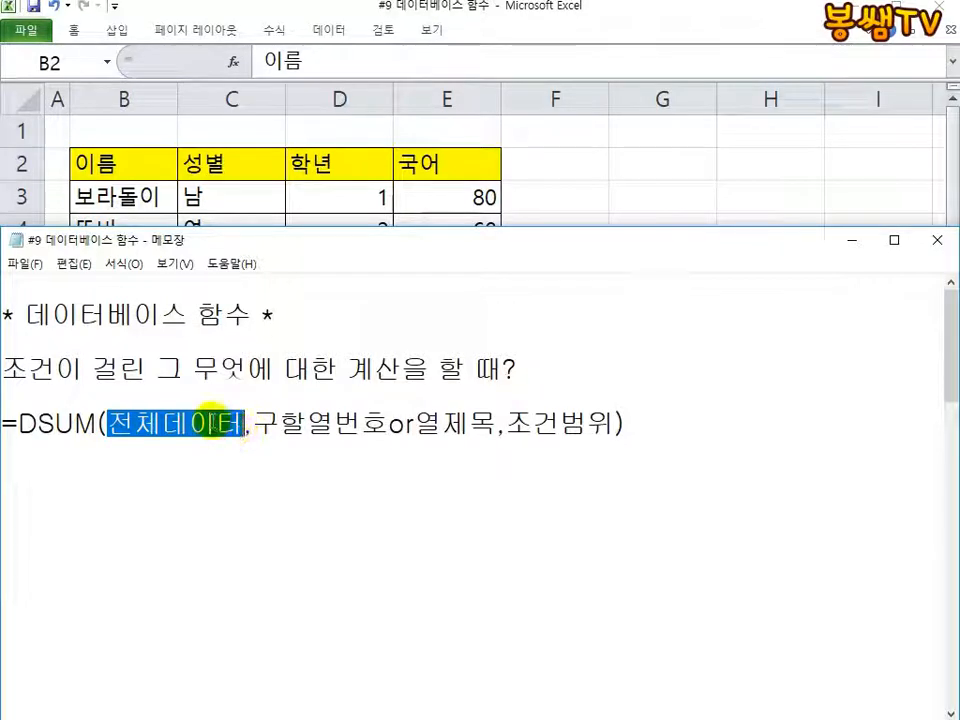
Move the Notepad window down so the whole Excel table and the DSUM syntax can be seen together
click(247, 173)
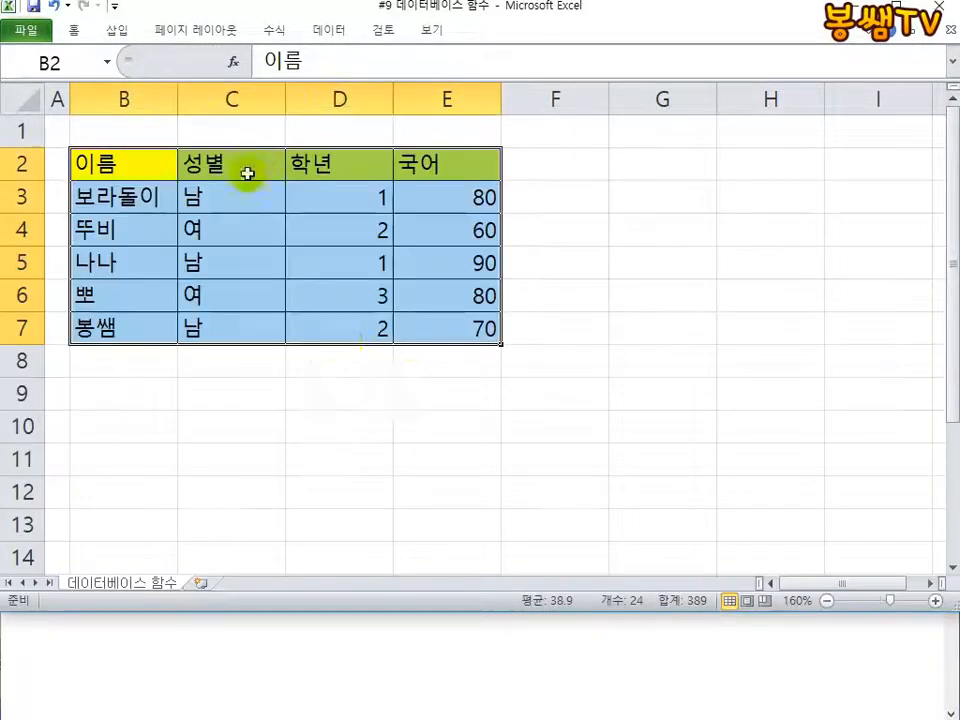
click(467, 631)
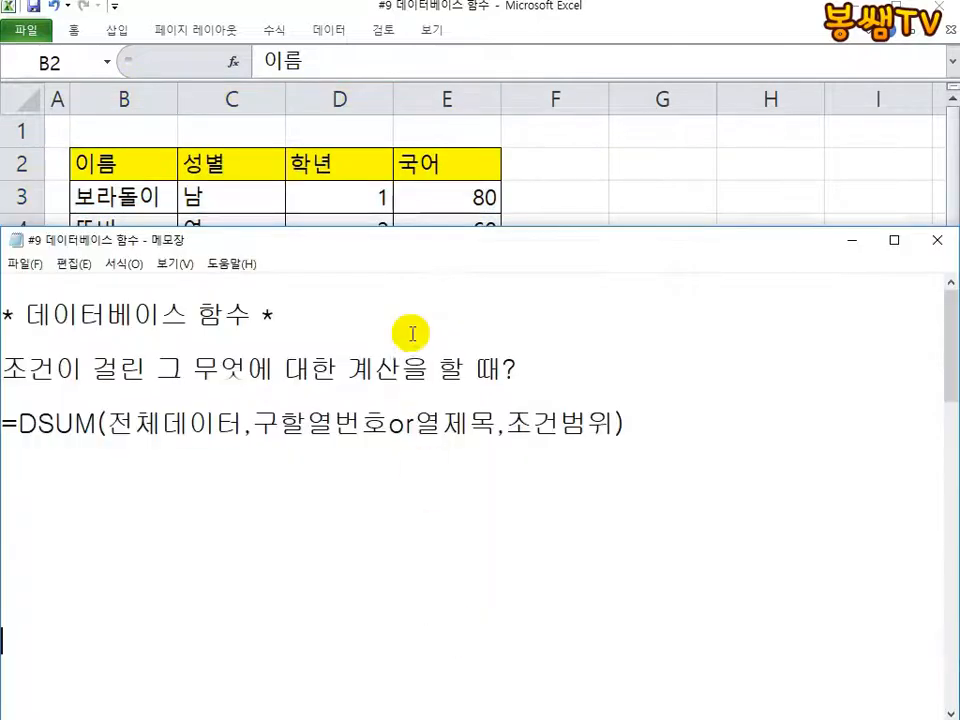
drag(414, 229, 378, 410)
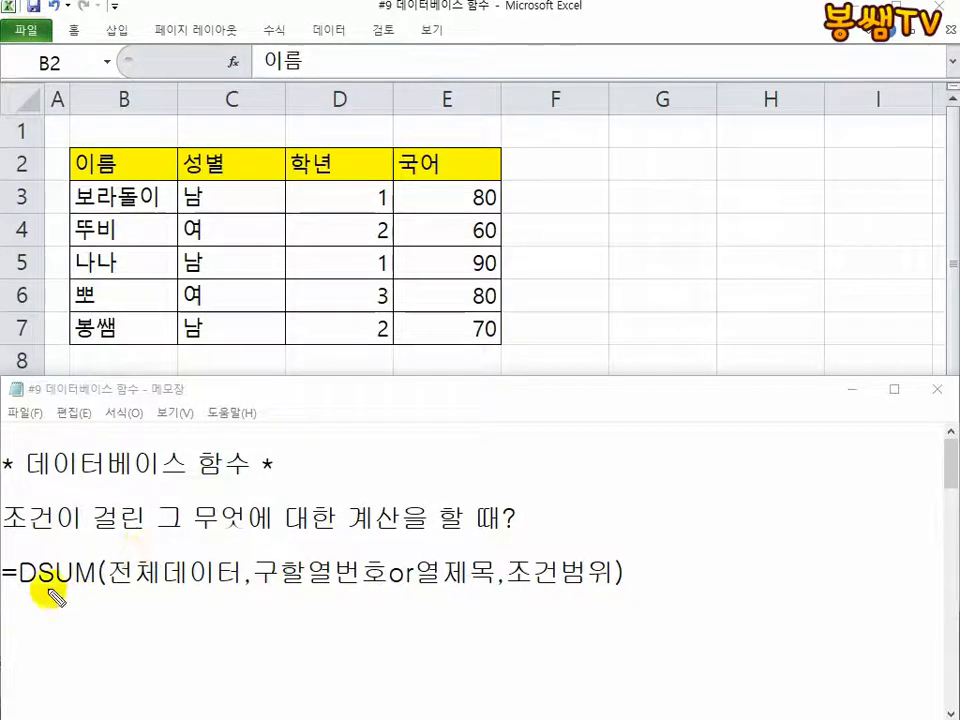
Draw pen arrows linking the D of DSUM to 전체데이터, and SUM to both 구할열번호 and 열제목
mouse_move(24, 558)
mouse_down()
mouse_move(96, 500)
mouse_move(150, 577)
mouse_move(185, 545)
mouse_up()
drag(38, 590, 70, 589)
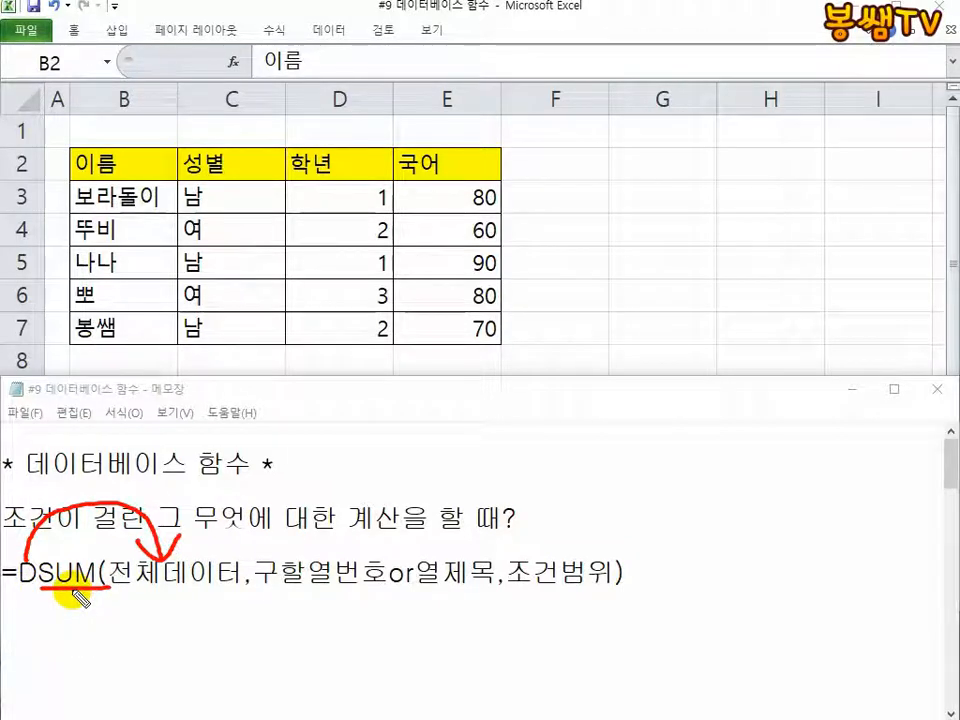
mouse_move(74, 592)
mouse_down()
mouse_move(99, 649)
mouse_move(326, 621)
mouse_move(335, 593)
mouse_move(347, 617)
mouse_move(302, 594)
mouse_move(268, 591)
mouse_move(373, 601)
mouse_up()
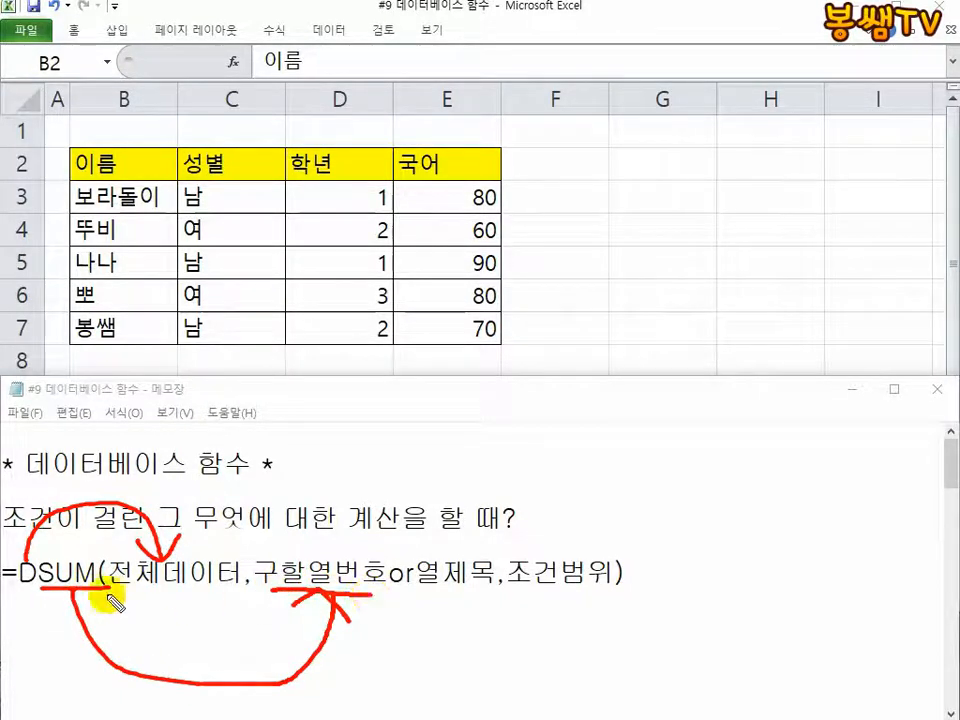
mouse_move(78, 598)
mouse_down()
mouse_move(396, 703)
mouse_move(422, 606)
mouse_move(471, 647)
mouse_move(485, 603)
mouse_up()
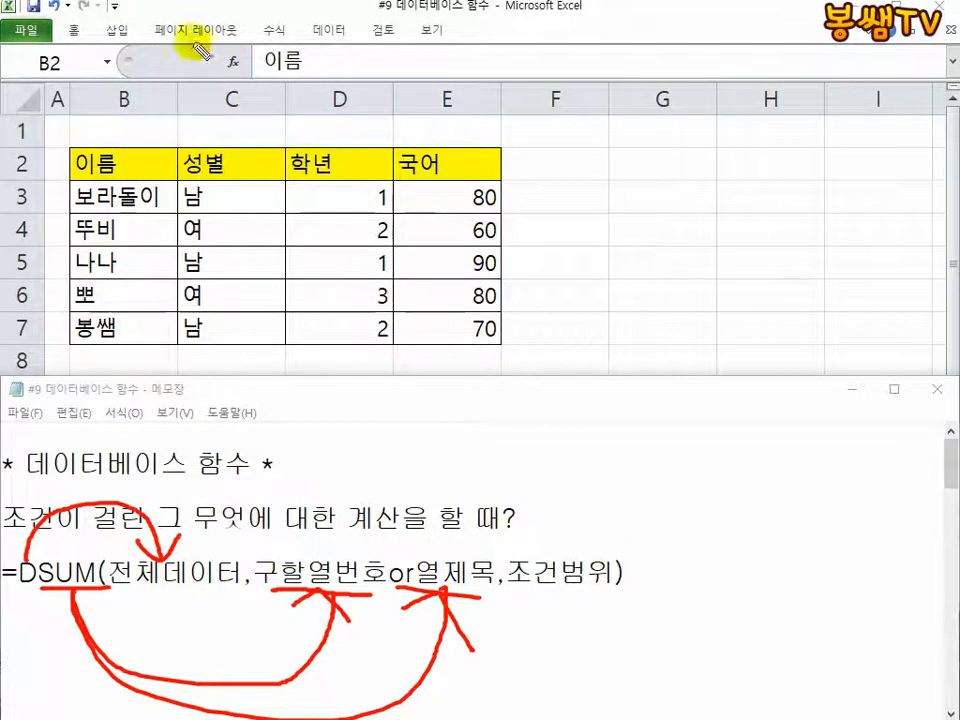
Number the table columns 1 to 4 with the pen and write a circled 4 above the 국어 header
drag(213, 180, 253, 276)
mouse_move(322, 182)
mouse_down()
mouse_move(386, 244)
mouse_move(345, 270)
mouse_up()
mouse_move(451, 183)
mouse_down()
mouse_move(510, 253)
mouse_move(447, 293)
mouse_up()
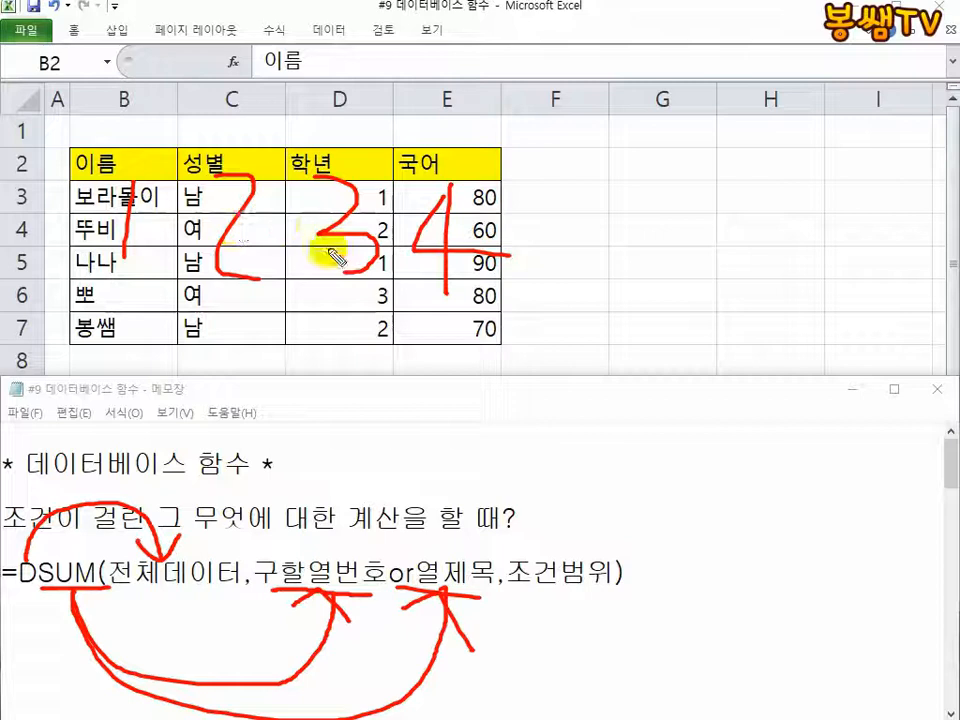
mouse_move(430, 88)
mouse_down()
mouse_move(440, 130)
mouse_move(432, 150)
mouse_up()
mouse_move(362, 58)
mouse_down()
mouse_move(478, 154)
mouse_move(452, 50)
mouse_up()
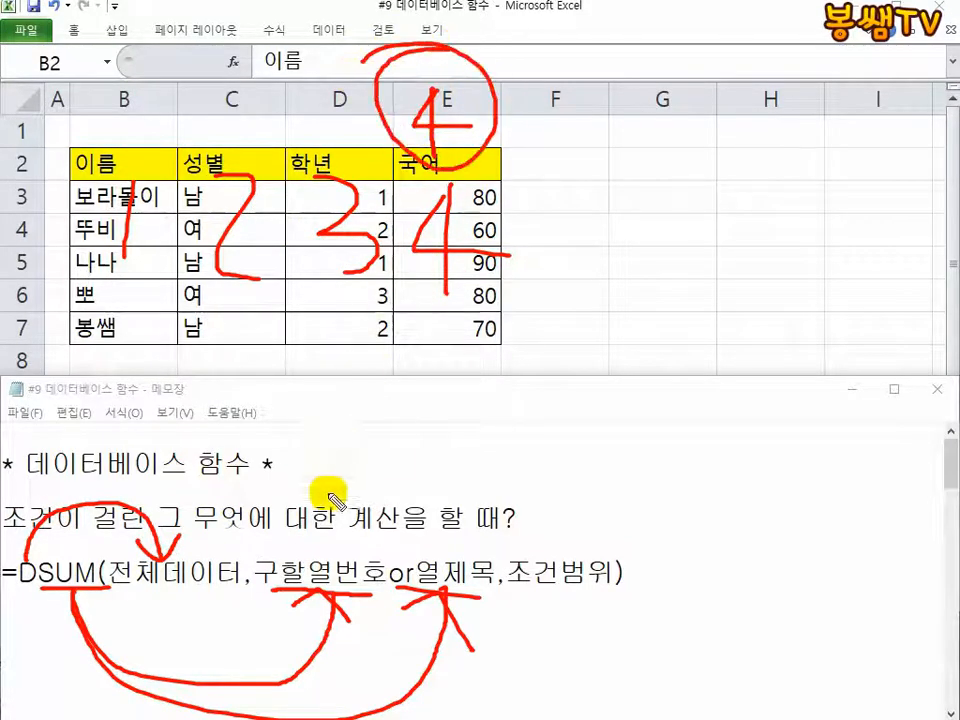
Write a 4 with an X above the 구할열번호 argument, box the 국어 header, and draw an arrow from it to 열제목
drag(332, 498, 368, 551)
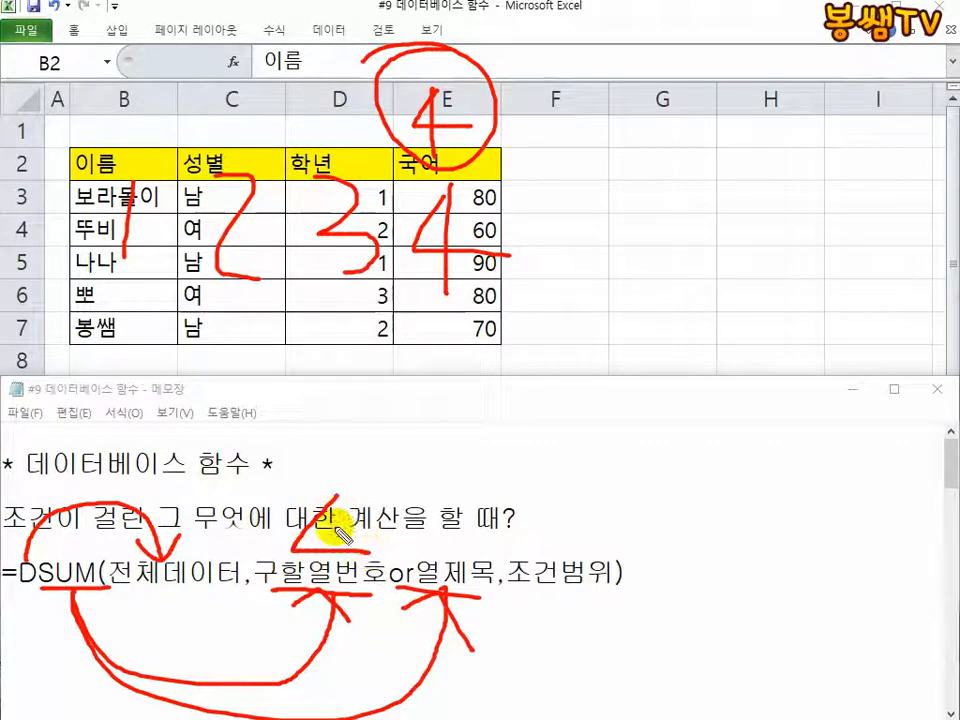
drag(337, 496, 336, 571)
mouse_move(336, 441)
mouse_down()
mouse_move(361, 469)
mouse_move(336, 469)
mouse_up()
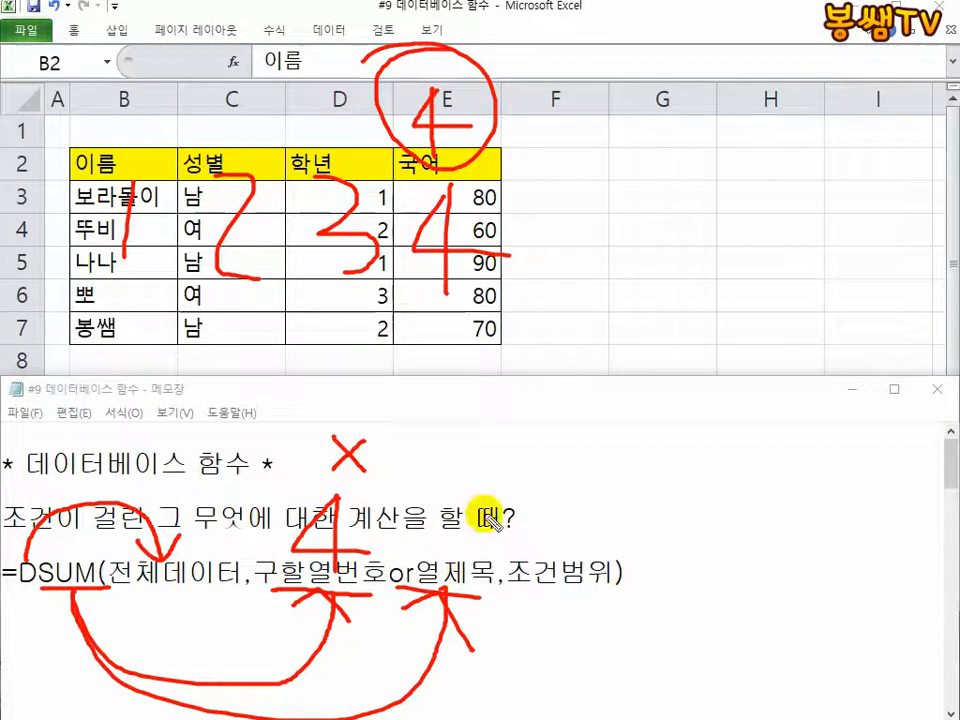
mouse_move(398, 195)
mouse_down()
mouse_move(510, 154)
mouse_move(429, 161)
mouse_move(617, 242)
mouse_move(450, 462)
mouse_up()
mouse_move(450, 509)
mouse_down()
mouse_move(447, 573)
mouse_move(476, 532)
mouse_up()
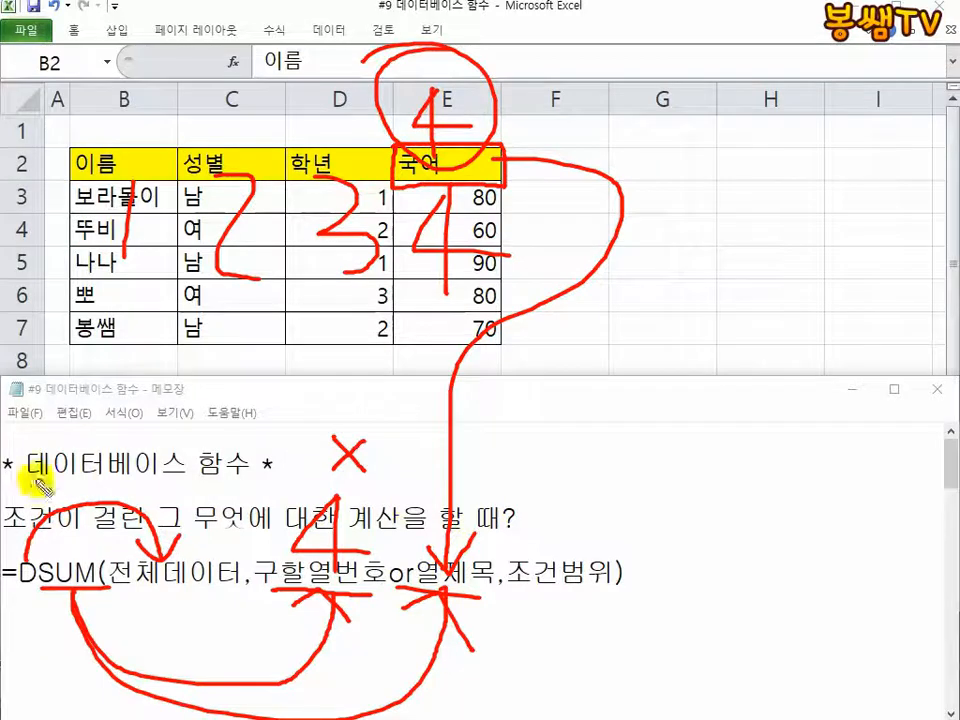
Retrace the arrows from DSUM to its arguments, extend the marks to 조건범위, and clear all pen marks
mouse_move(12, 566)
mouse_down()
mouse_move(28, 505)
mouse_move(158, 555)
mouse_move(180, 536)
mouse_up()
mouse_move(38, 587)
mouse_down()
mouse_move(113, 585)
mouse_move(236, 687)
mouse_move(336, 589)
mouse_up()
mouse_move(289, 627)
mouse_down()
mouse_move(356, 591)
mouse_move(366, 623)
mouse_up()
drag(66, 590, 104, 653)
drag(406, 702, 440, 588)
drag(387, 620, 473, 655)
mouse_move(72, 586)
mouse_down()
mouse_move(383, 596)
mouse_move(625, 619)
mouse_up()
key(Escape)
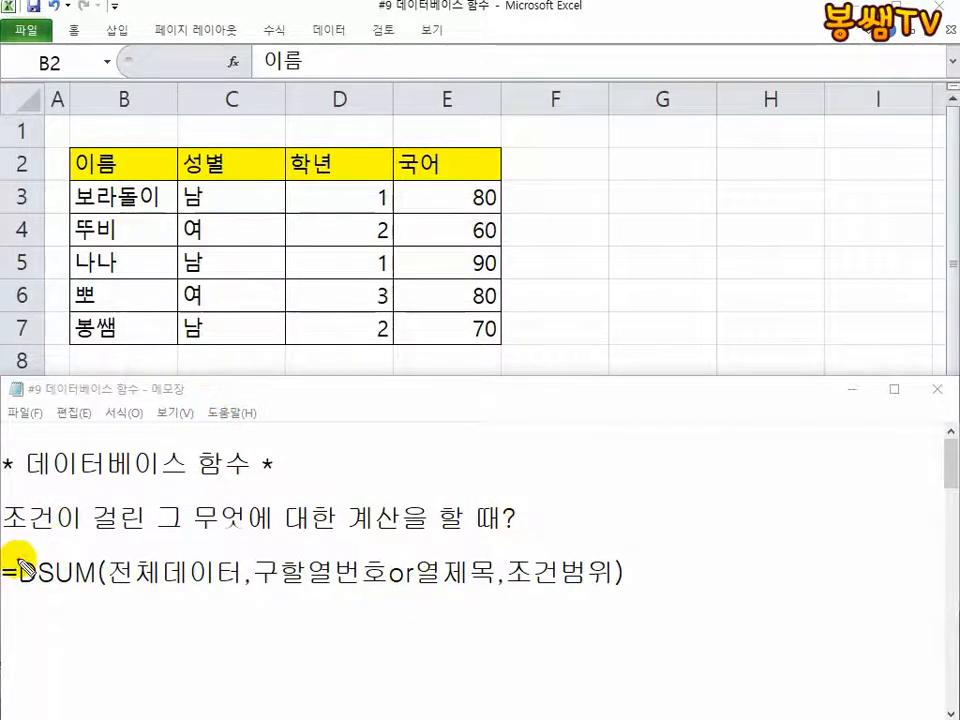
Draw pen arrows from D to 전체데이터 and from SUM to 구할열번호, and underline 조건 and 조건범위
mouse_move(22, 568)
mouse_down()
mouse_move(79, 456)
mouse_move(172, 566)
mouse_move(200, 572)
mouse_move(250, 548)
mouse_up()
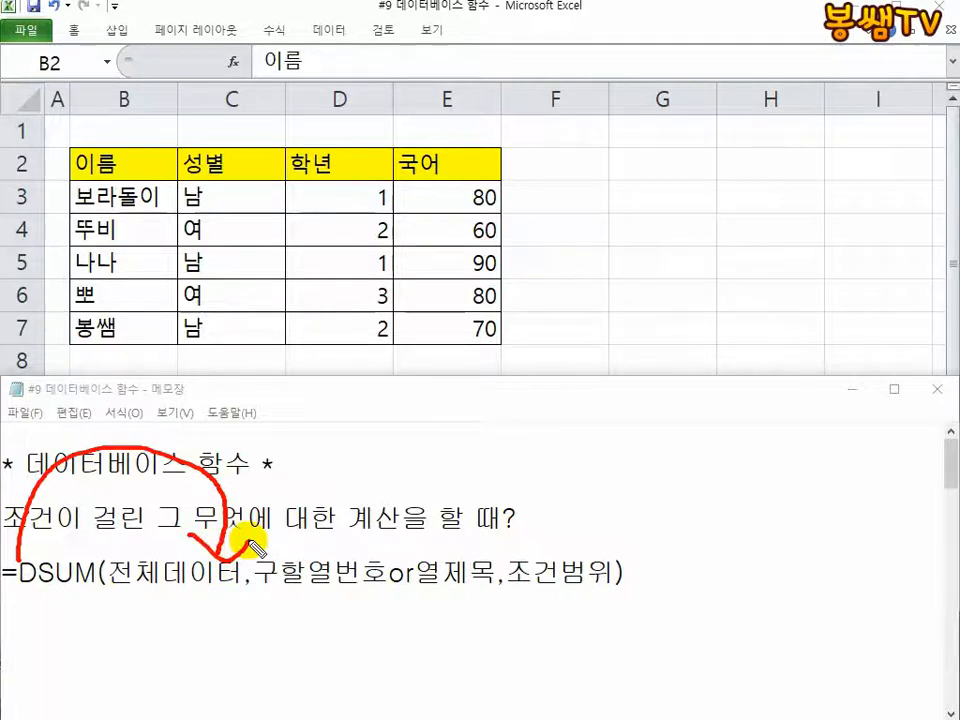
mouse_move(38, 590)
mouse_down()
mouse_move(108, 590)
mouse_move(103, 681)
mouse_move(318, 622)
mouse_move(268, 618)
mouse_up()
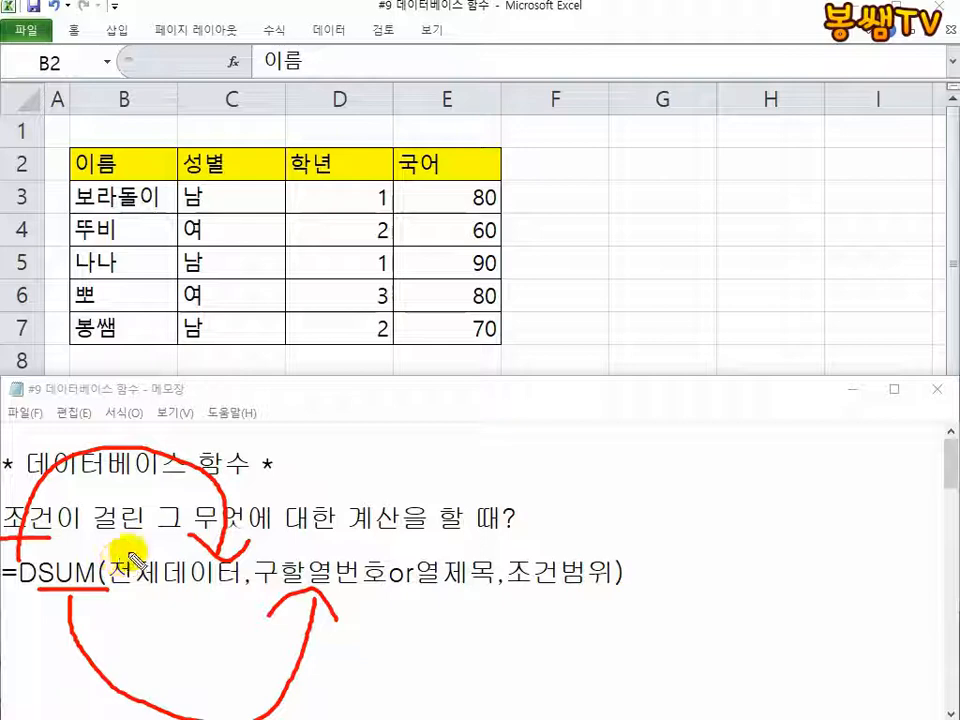
drag(516, 590, 593, 596)
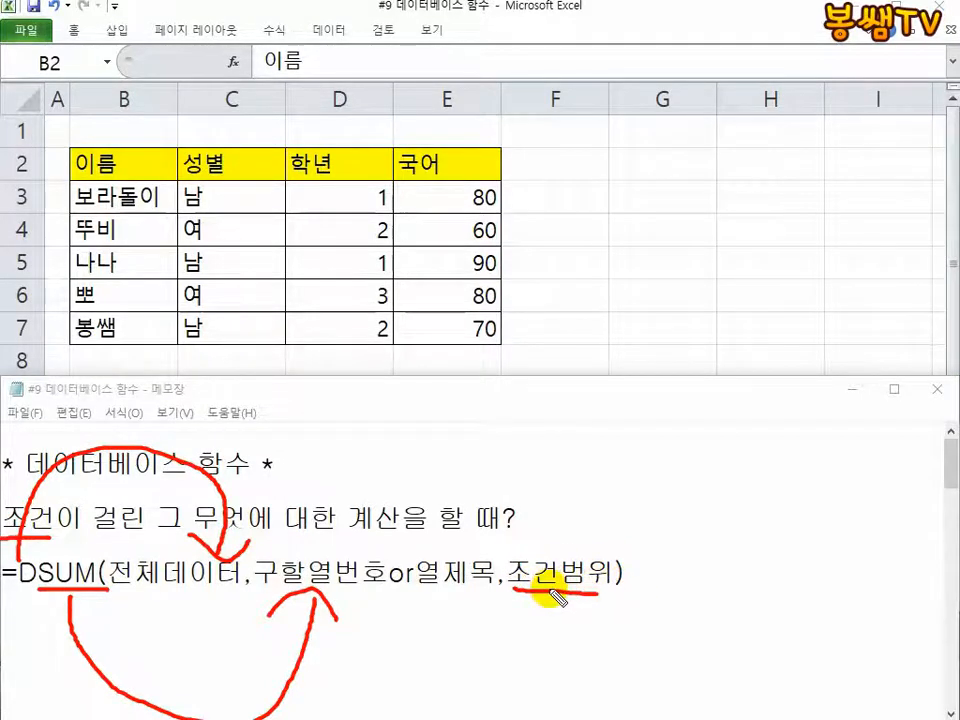
Handwrite 필 with the pen beside the 국어 header of the score table
mouse_move(386, 83)
mouse_down()
mouse_move(467, 81)
mouse_move(443, 129)
mouse_move(500, 153)
mouse_up()
drag(517, 85, 517, 150)
mouse_move(505, 170)
mouse_down()
mouse_move(545, 168)
mouse_move(578, 188)
mouse_up()
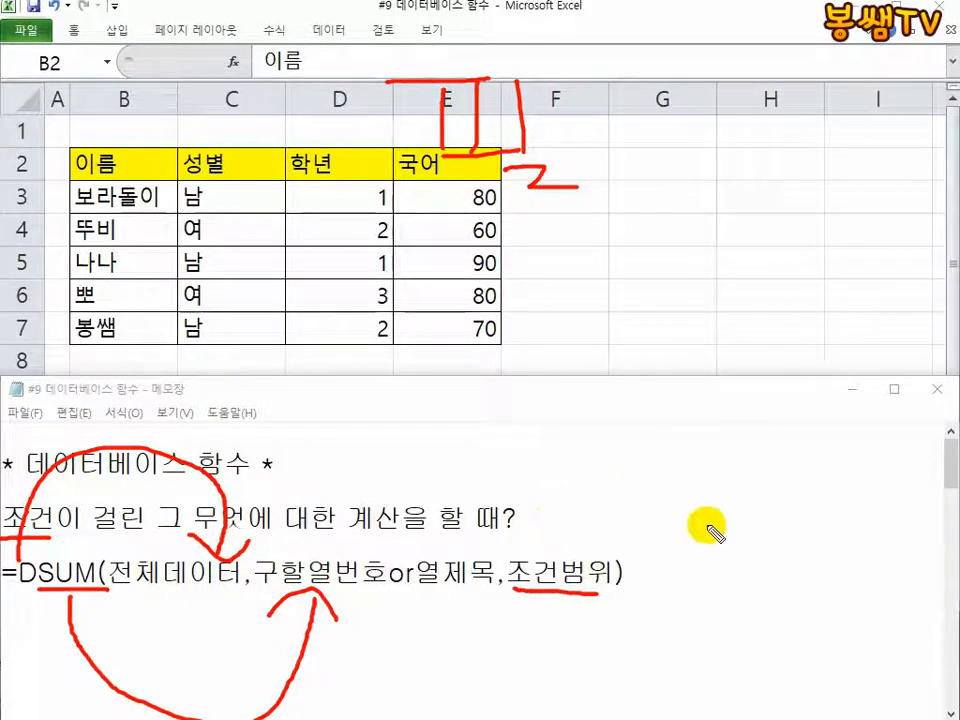
Box the 성별 header, draw an arrow to the empty cells beside the table, and sketch side-by-side and diagonal pairs of condition boxes there
mouse_move(197, 183)
mouse_down()
mouse_move(561, 167)
mouse_move(594, 176)
mouse_move(705, 160)
mouse_move(596, 150)
mouse_up()
mouse_move(606, 204)
mouse_down()
mouse_move(660, 199)
mouse_move(600, 212)
mouse_up()
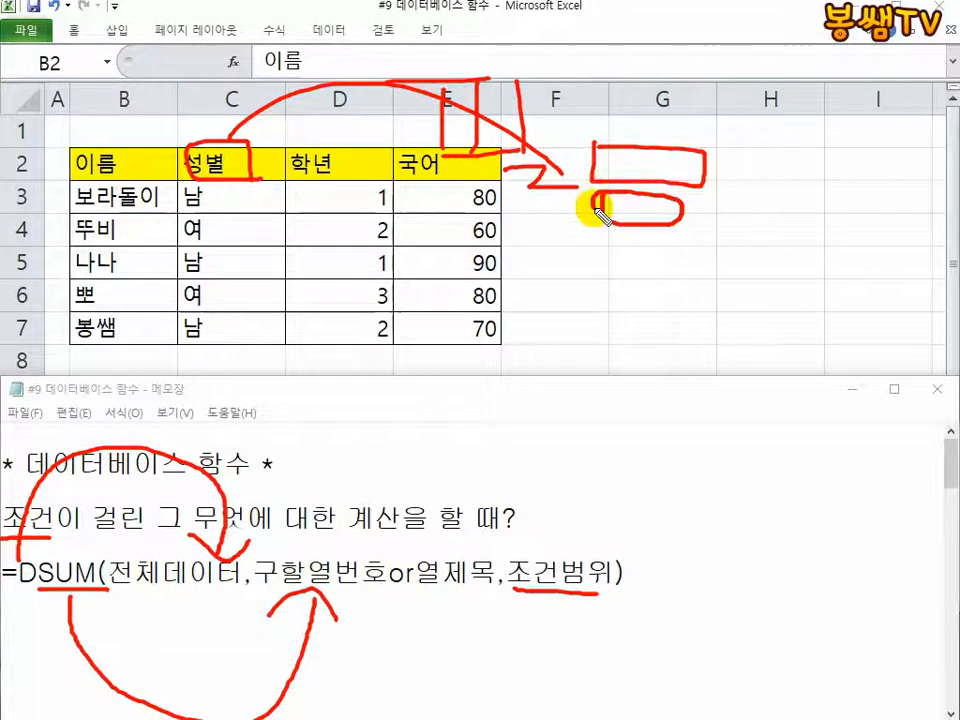
mouse_move(729, 193)
mouse_down()
mouse_move(703, 225)
mouse_move(690, 197)
mouse_move(745, 218)
mouse_move(731, 224)
mouse_up()
mouse_move(622, 270)
mouse_down()
mouse_move(664, 315)
mouse_move(629, 284)
mouse_up()
mouse_move(708, 323)
mouse_down()
mouse_move(786, 357)
mouse_move(709, 322)
mouse_move(757, 341)
mouse_move(714, 343)
mouse_up()
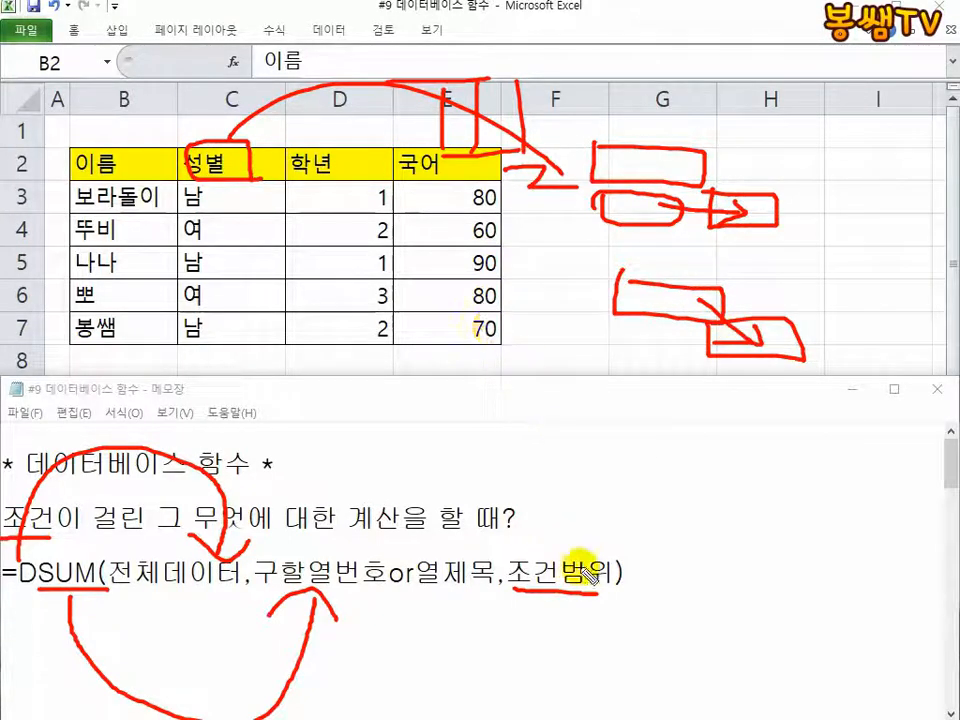
Underline and box the 데이터베이스 함수 title, draw a large X beside it, add further pen strokes, and clear all pen marks
mouse_move(13, 476)
mouse_down()
mouse_move(321, 497)
mouse_move(95, 437)
mouse_move(270, 492)
mouse_up()
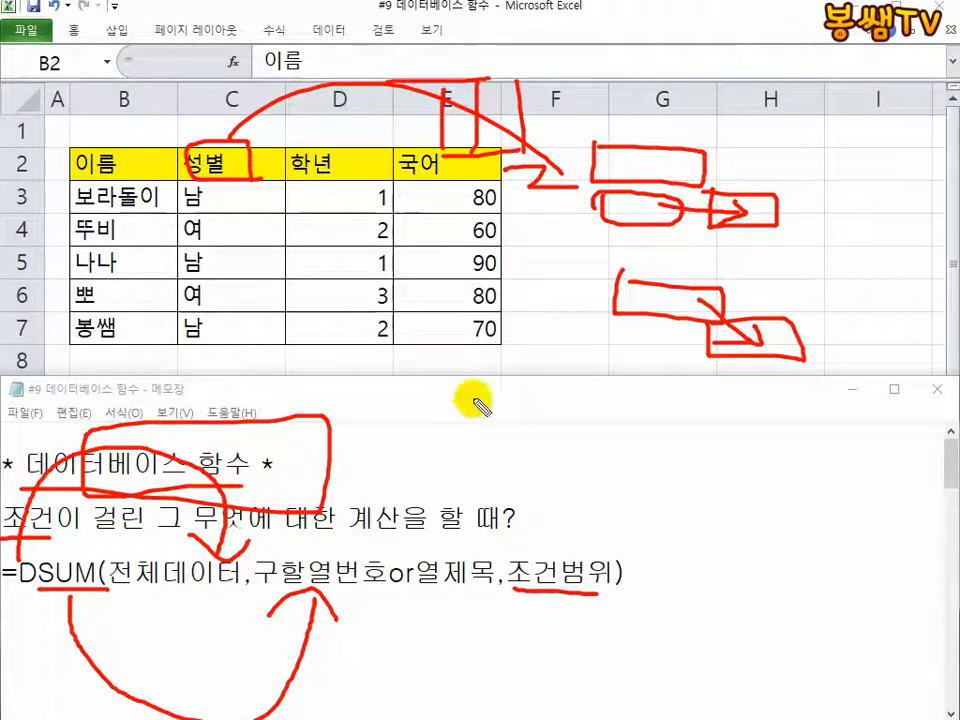
drag(439, 466, 339, 568)
drag(326, 478, 442, 577)
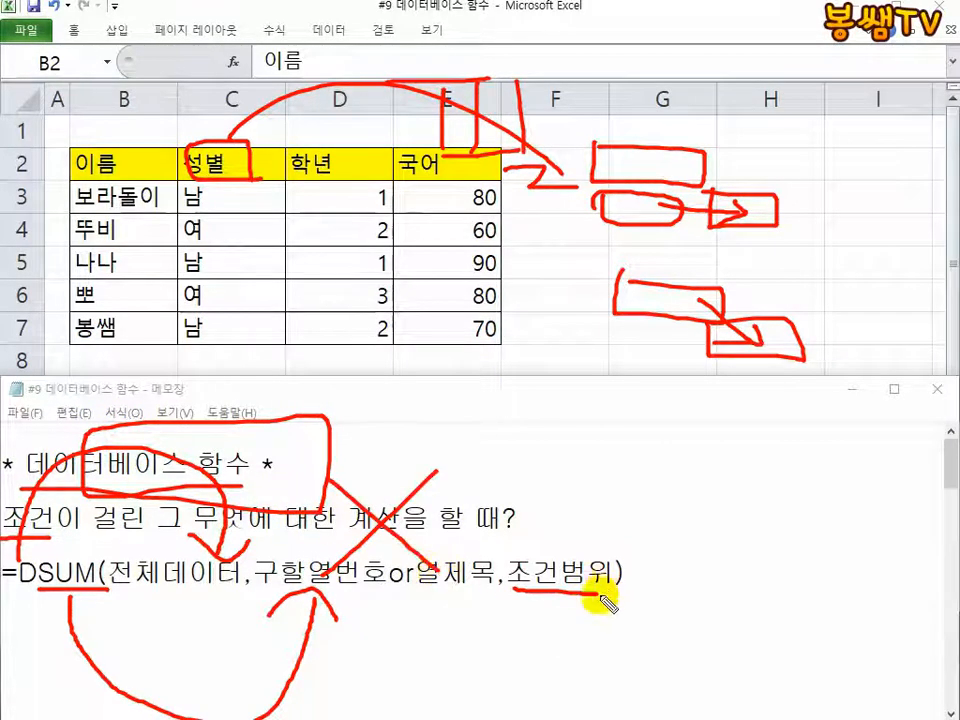
mouse_move(579, 506)
mouse_down()
mouse_move(574, 624)
mouse_move(630, 515)
mouse_up()
drag(685, 452, 682, 490)
mouse_move(680, 540)
mouse_down()
mouse_move(746, 506)
mouse_move(700, 553)
mouse_up()
key(Escape)
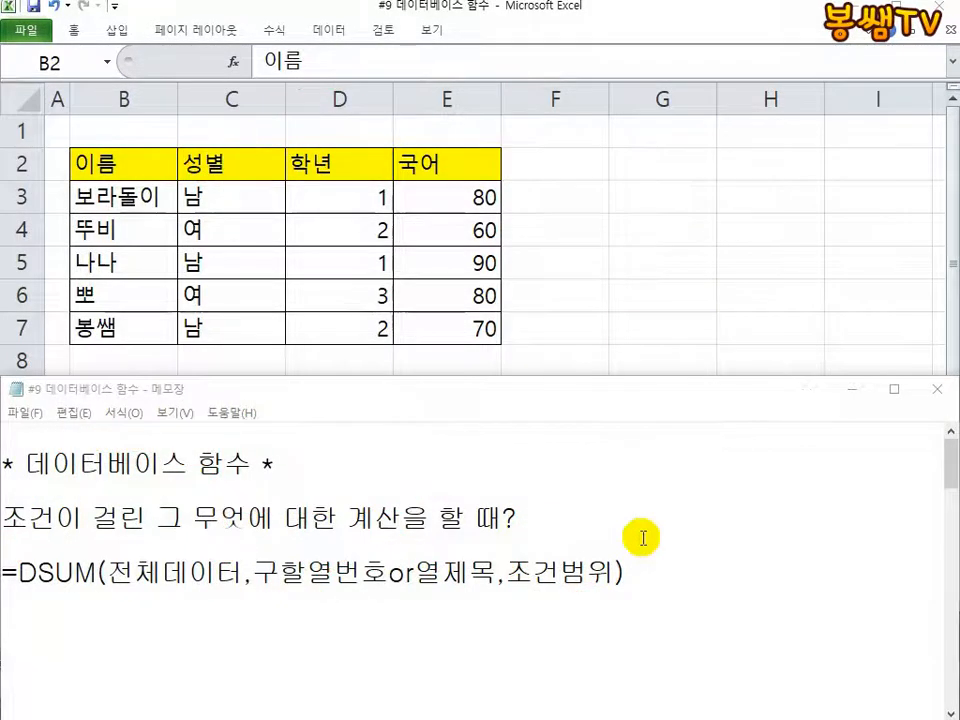
Switch to the Excel worksheet and copy the 성별 header from C2 to G2
click(614, 318)
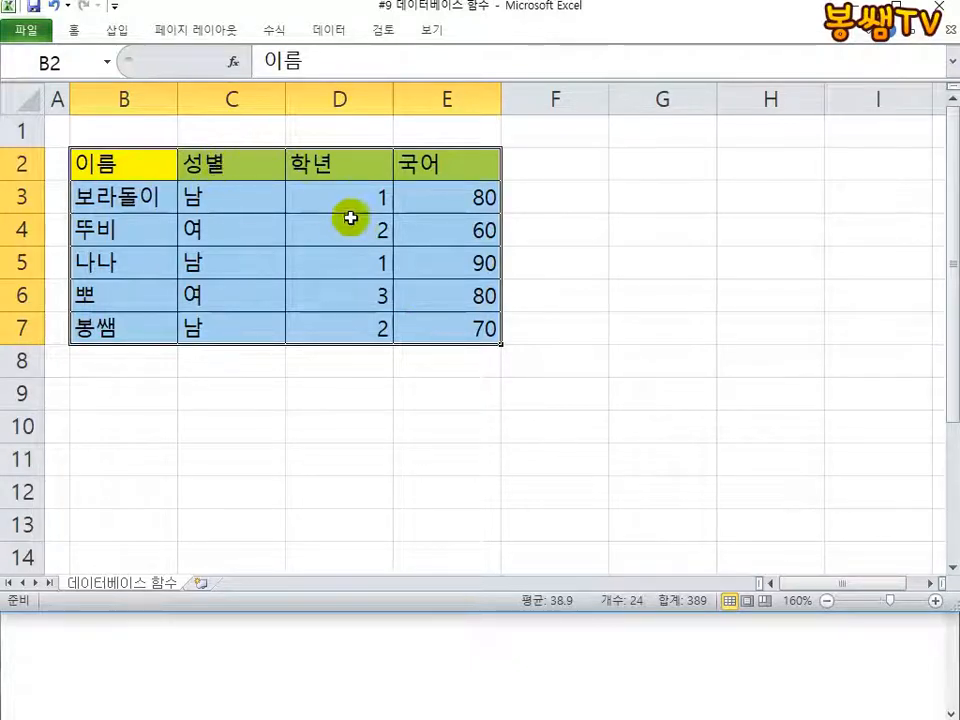
click(219, 164)
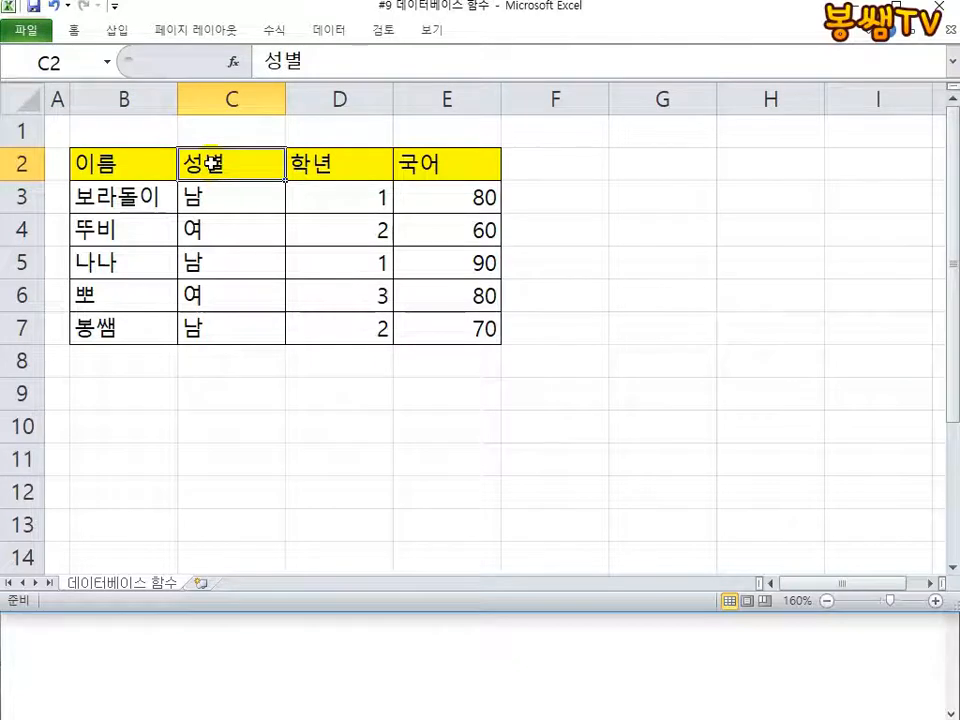
right_click(212, 164)
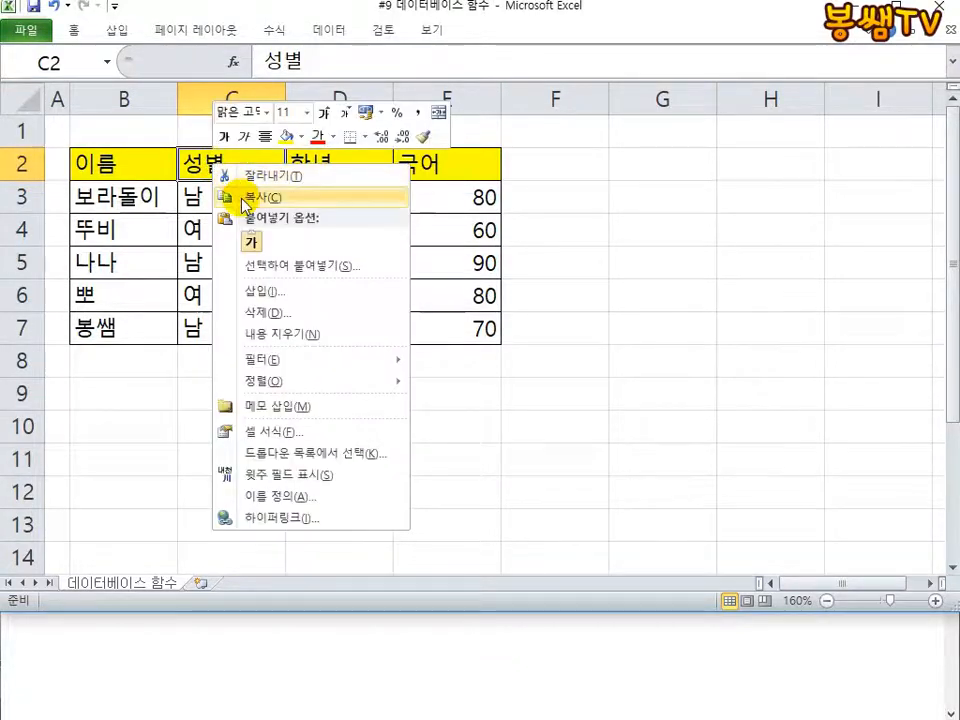
click(245, 197)
click(671, 155)
right_click(672, 155)
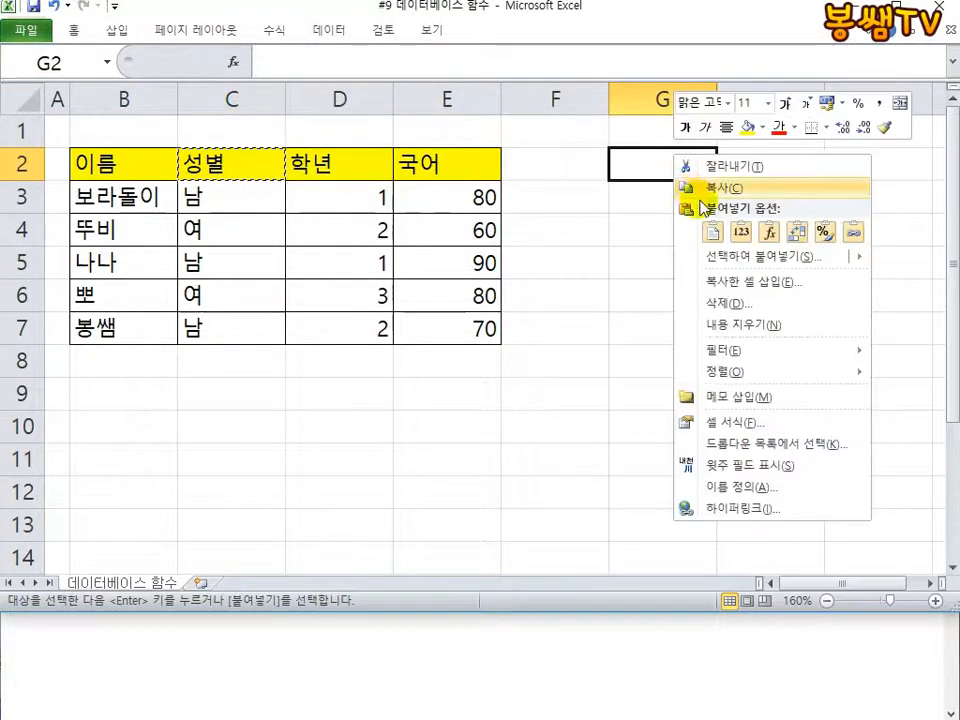
click(711, 231)
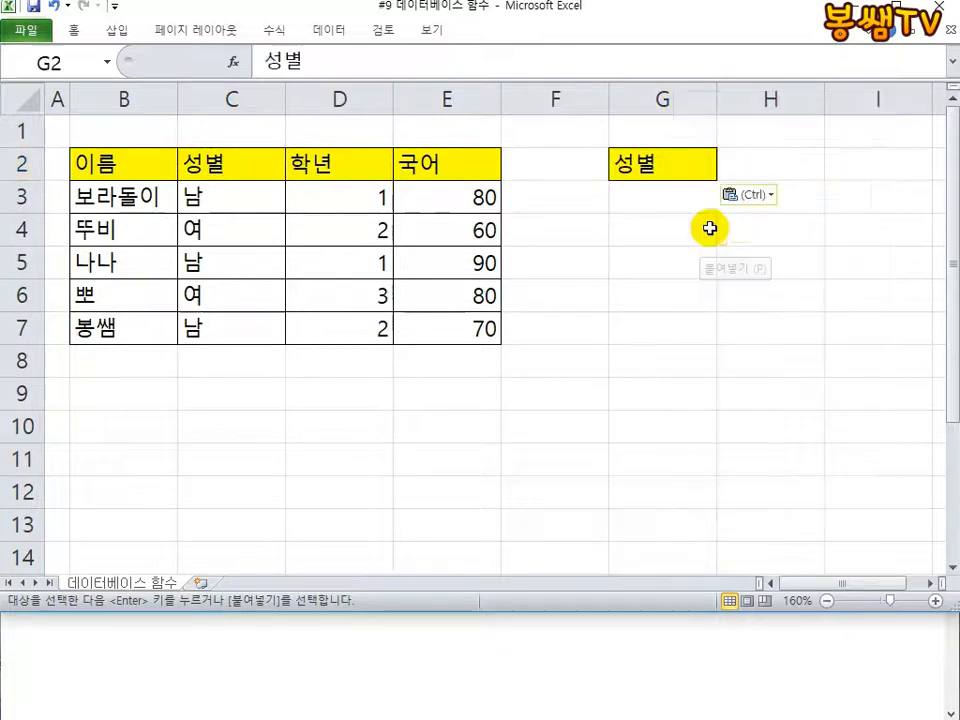
Enter 남 in G3 as the condition under the copied 성별 header
click(641, 200)
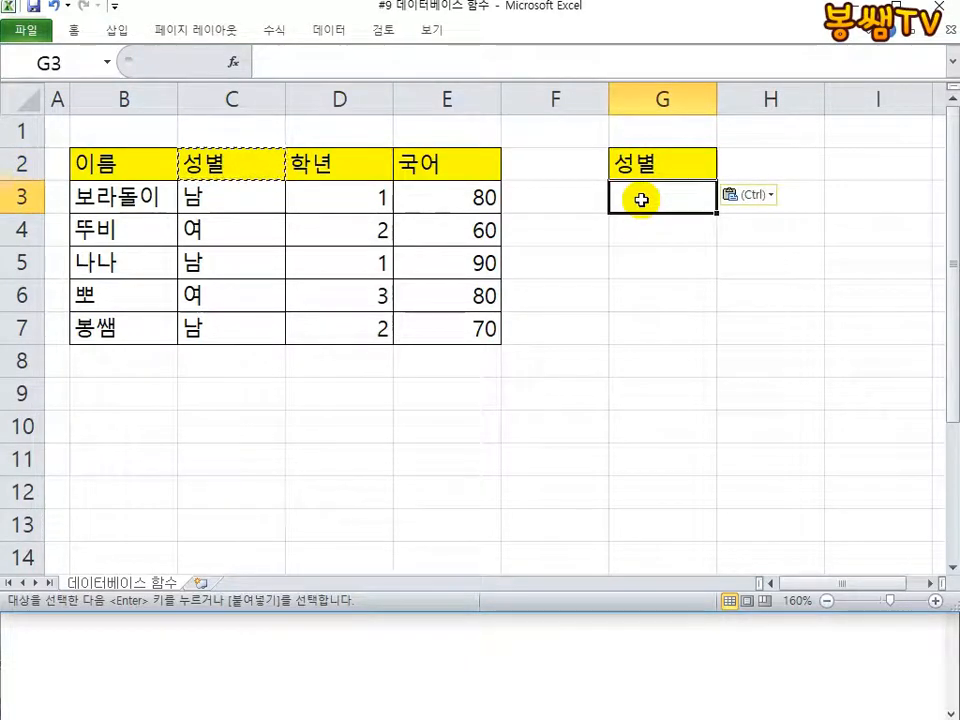
text(SKAka)
key(Return)
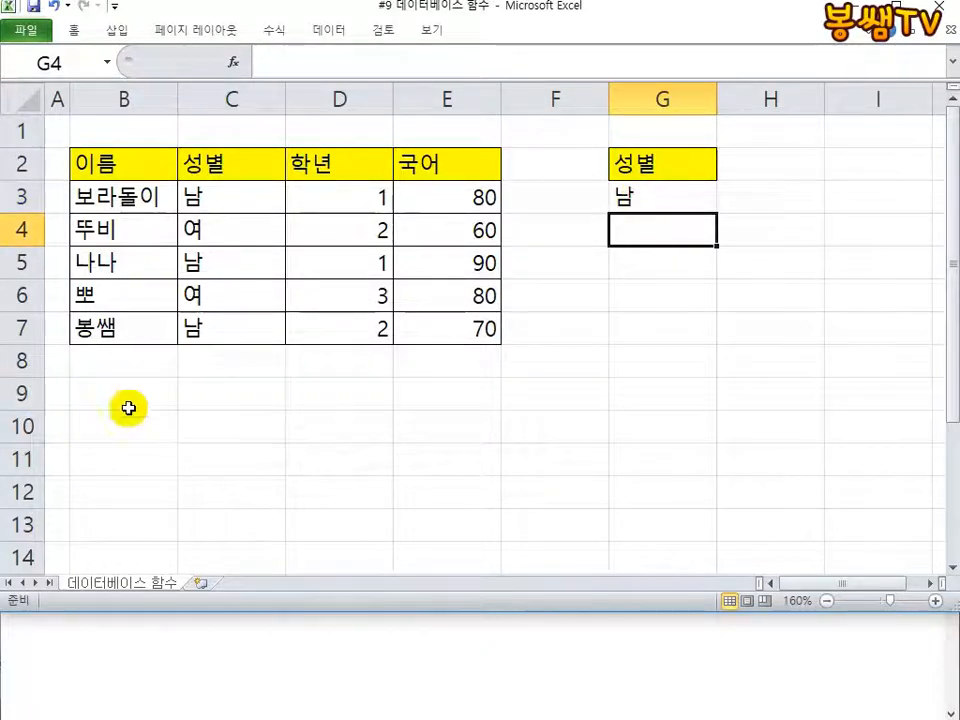
Start a DSUM formula in E8 with the whole table B2:E7 as the database argument
click(416, 364)
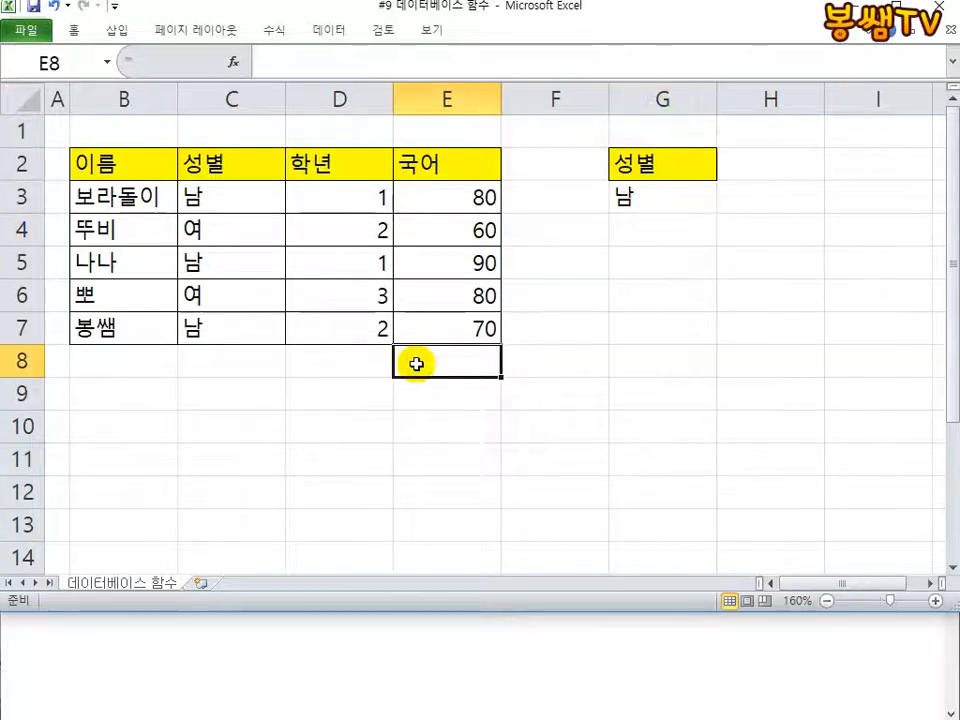
text(=DSU)
key(BackSpace)
key(BackSpace)
text(DSU)
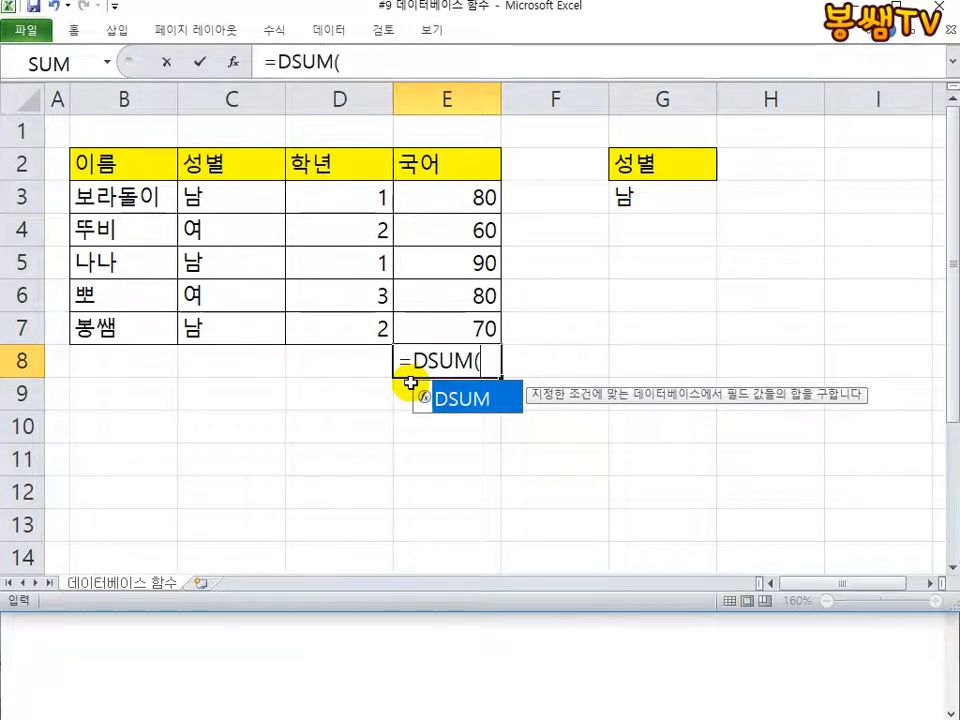
text(M()
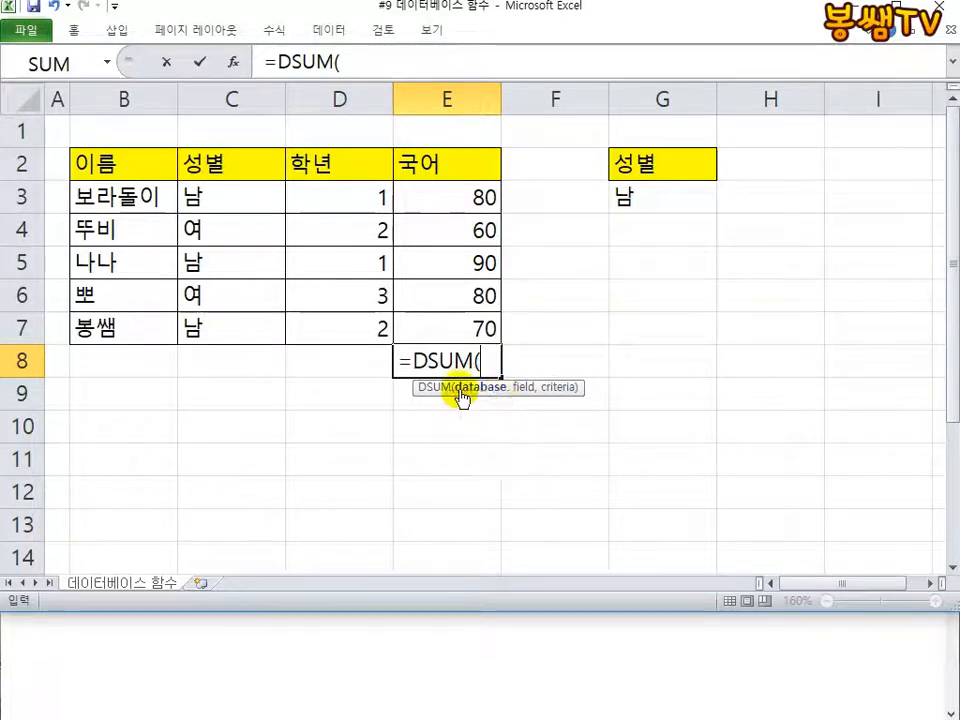
drag(128, 163, 414, 326)
text(,)
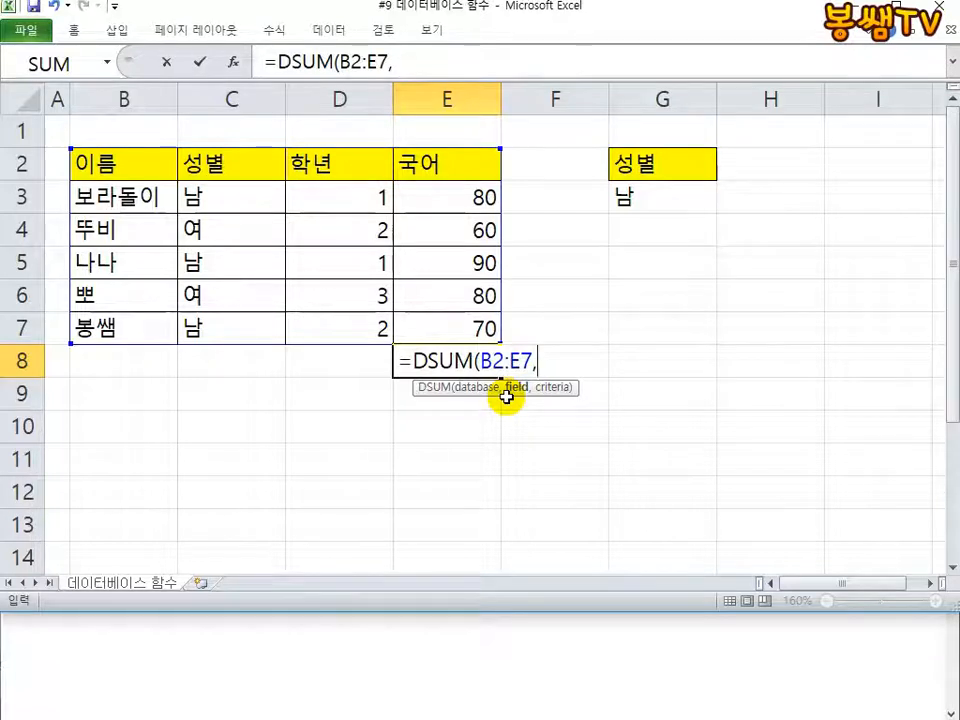
Handwrite A and 필 over the sheet with the pen, underline them and the start of the DSUM formula, and clear the marks
click(924, 2)
mouse_move(467, 234)
mouse_down()
mouse_move(536, 215)
mouse_move(538, 185)
mouse_up()
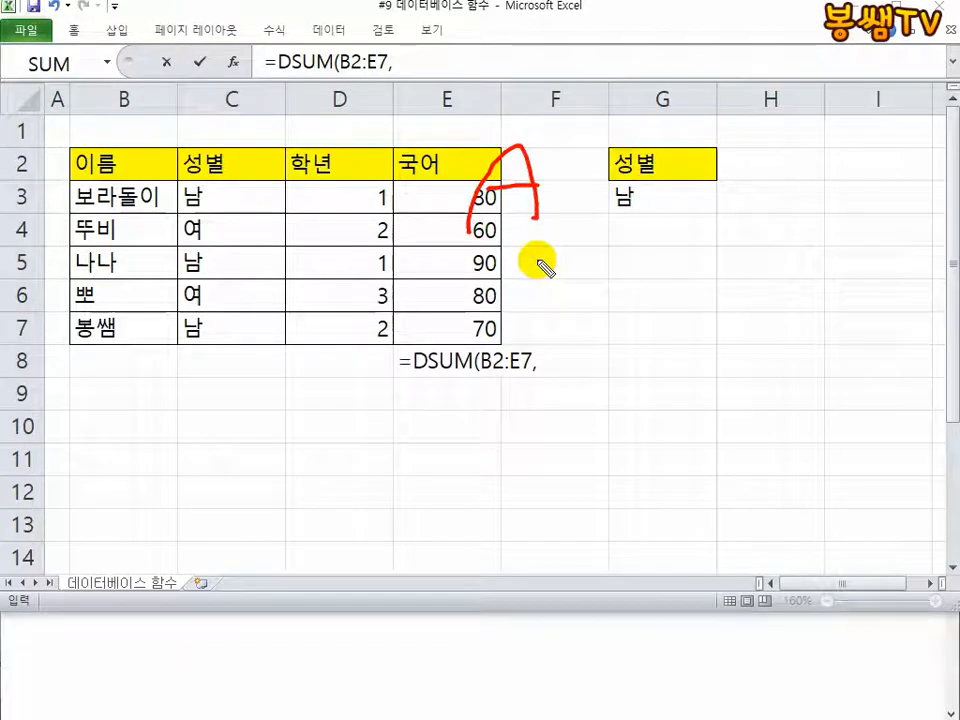
mouse_move(601, 207)
mouse_down()
mouse_move(651, 205)
mouse_move(608, 237)
mouse_move(616, 237)
mouse_up()
mouse_move(588, 240)
mouse_down()
mouse_move(620, 240)
mouse_move(686, 272)
mouse_up()
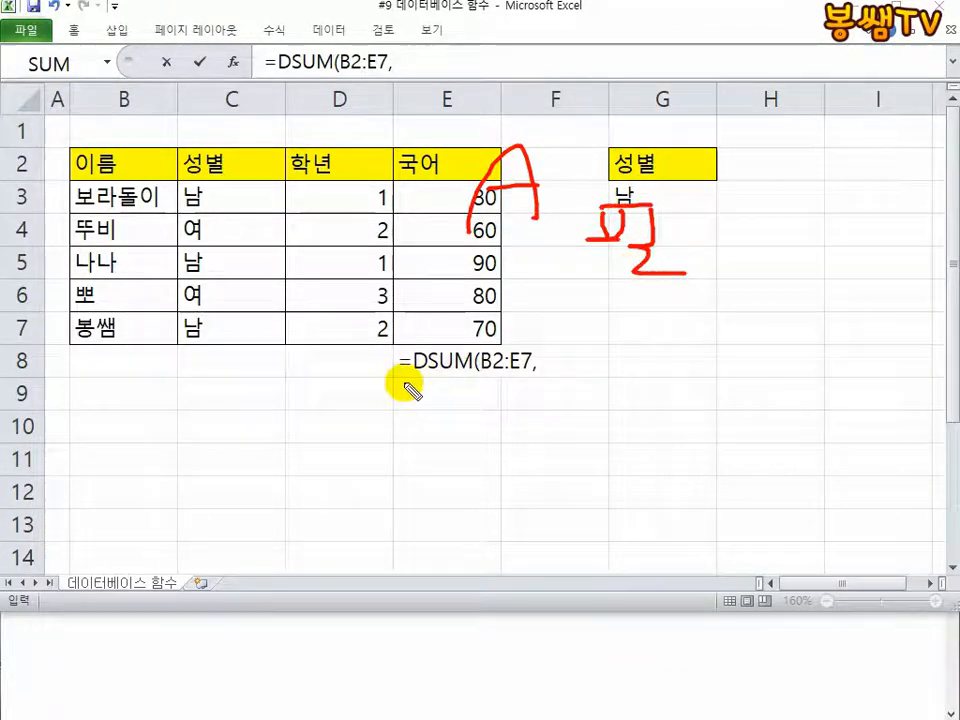
drag(403, 381, 448, 381)
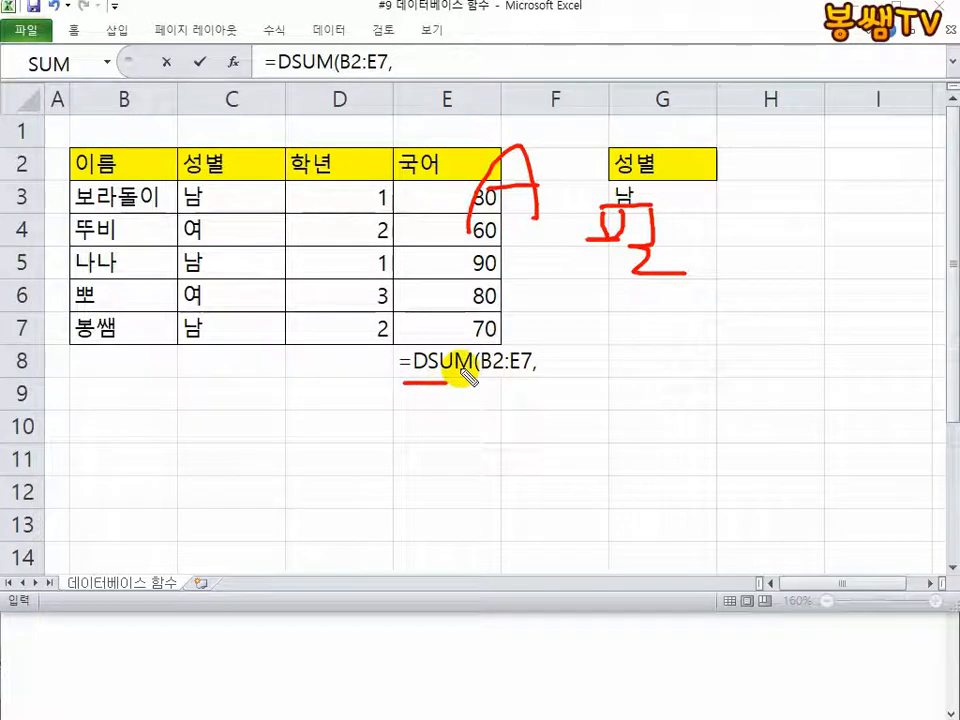
mouse_move(562, 305)
mouse_down()
mouse_move(711, 291)
mouse_move(620, 325)
mouse_up()
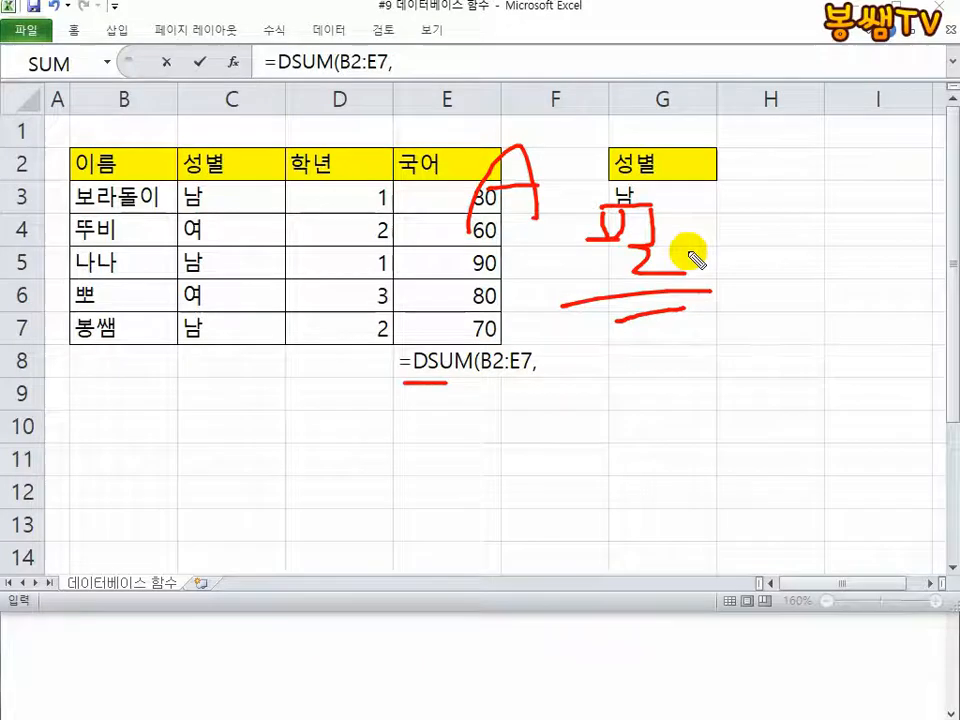
key(Escape)
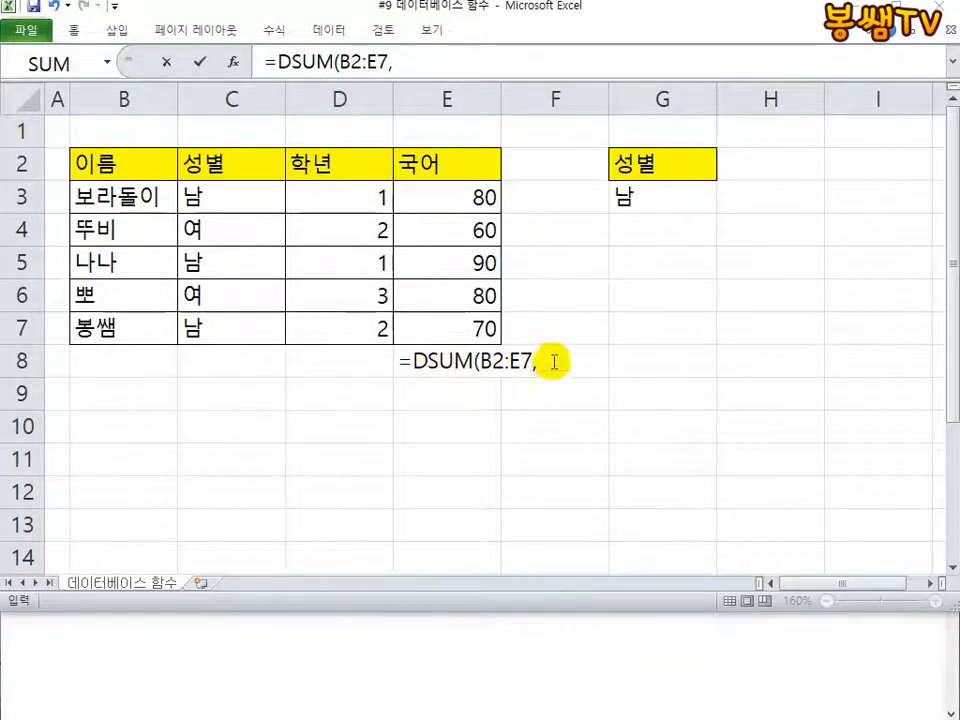
Complete the E8 formula as =DSUM(B2:E7,4,G2:G3), using column 4 as the field and G2:G3 as the criteria
click(553, 362)
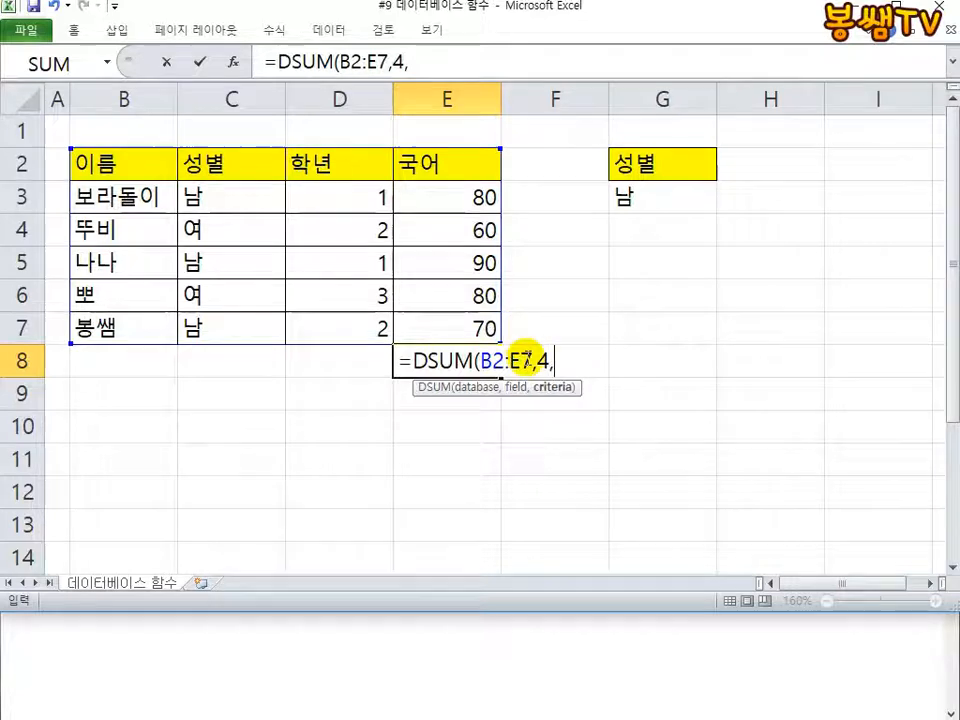
click(652, 162)
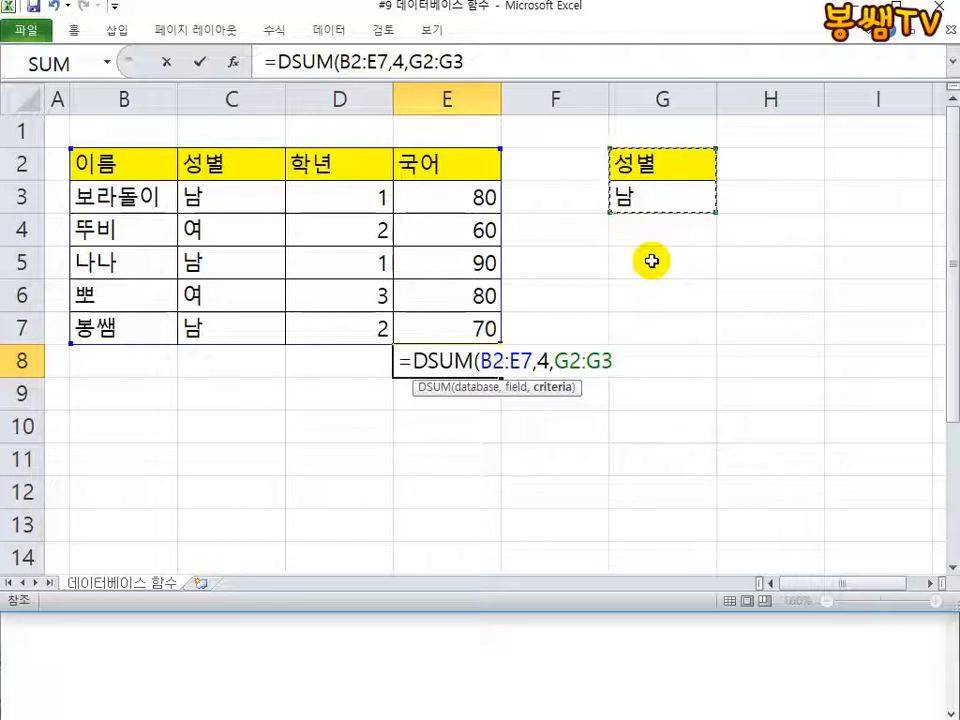
text())
key(Return)
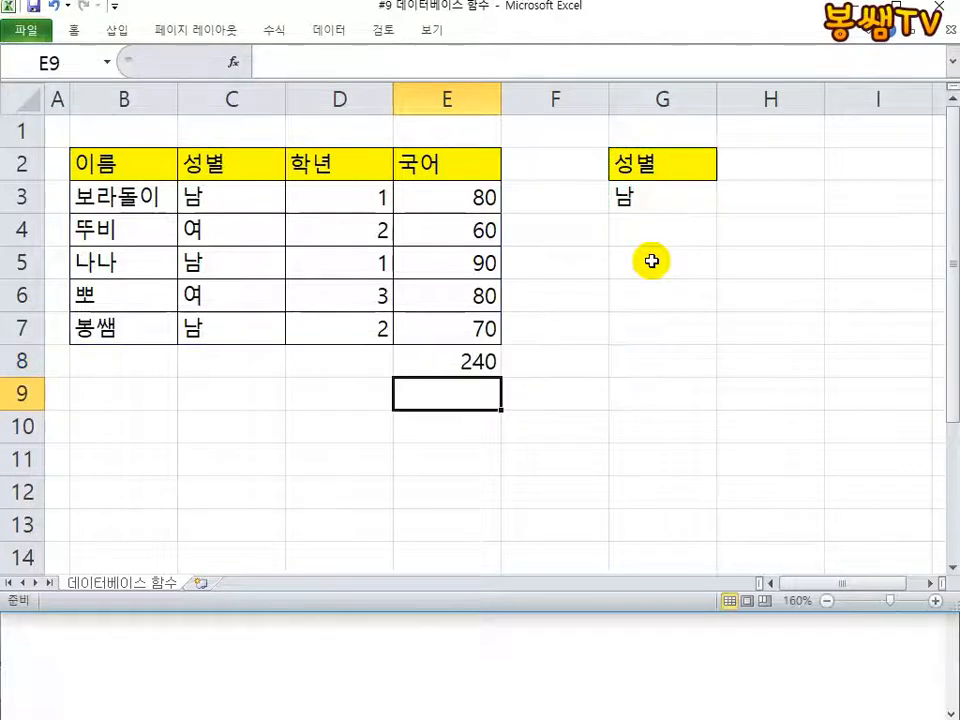
Review the DSUM formula in E8 and highlight the 성별 header with its first value in C2:C3
double_click(440, 367)
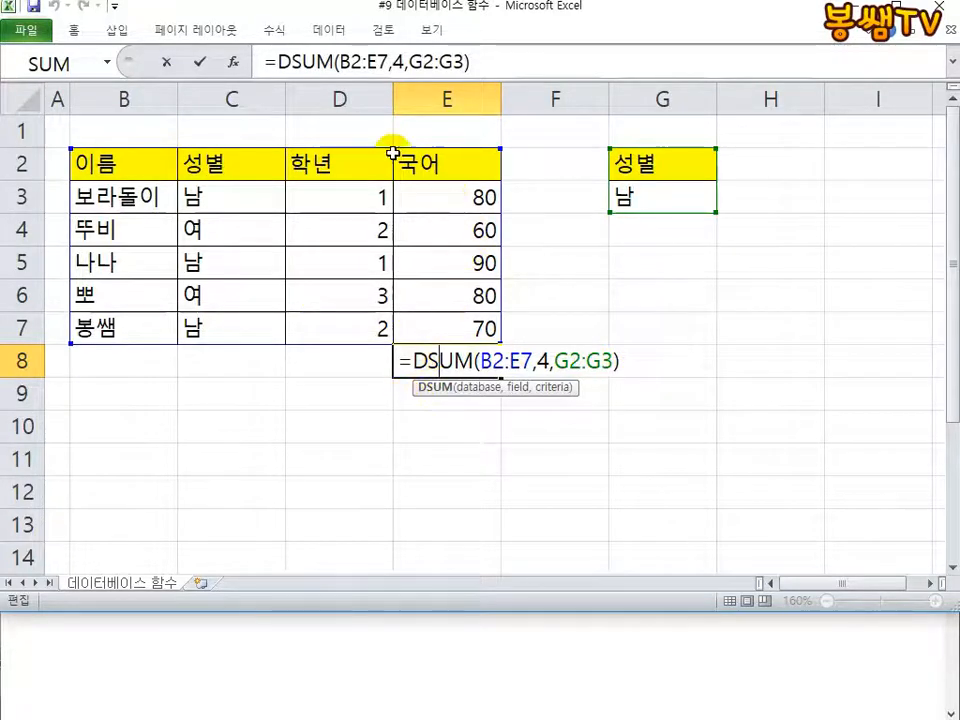
key(ctrl+Return)
drag(225, 171, 238, 205)
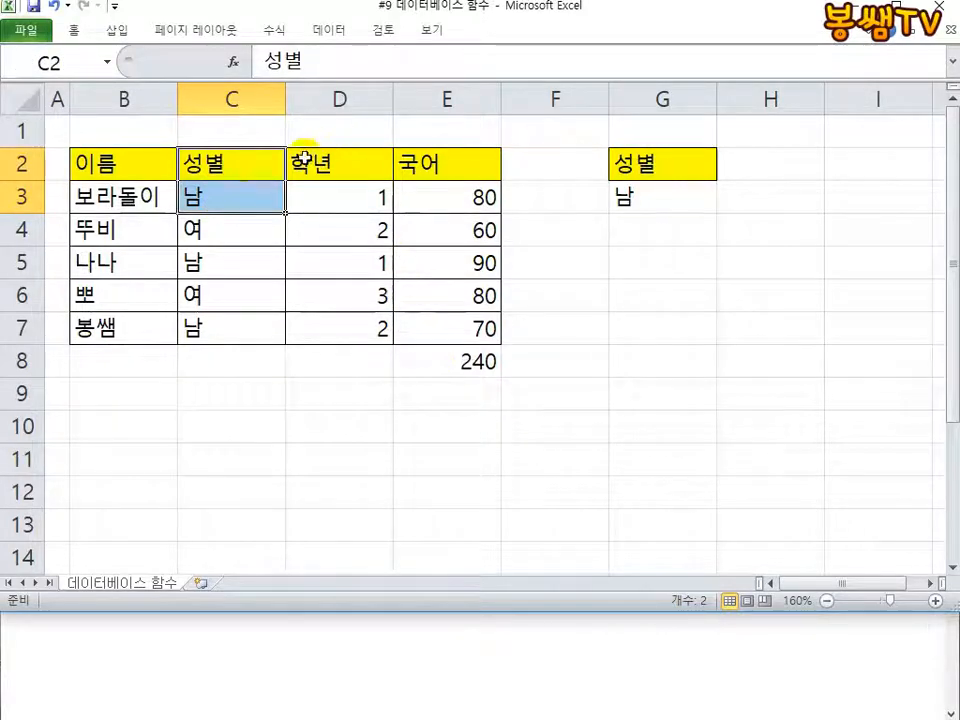
drag(266, 159, 235, 202)
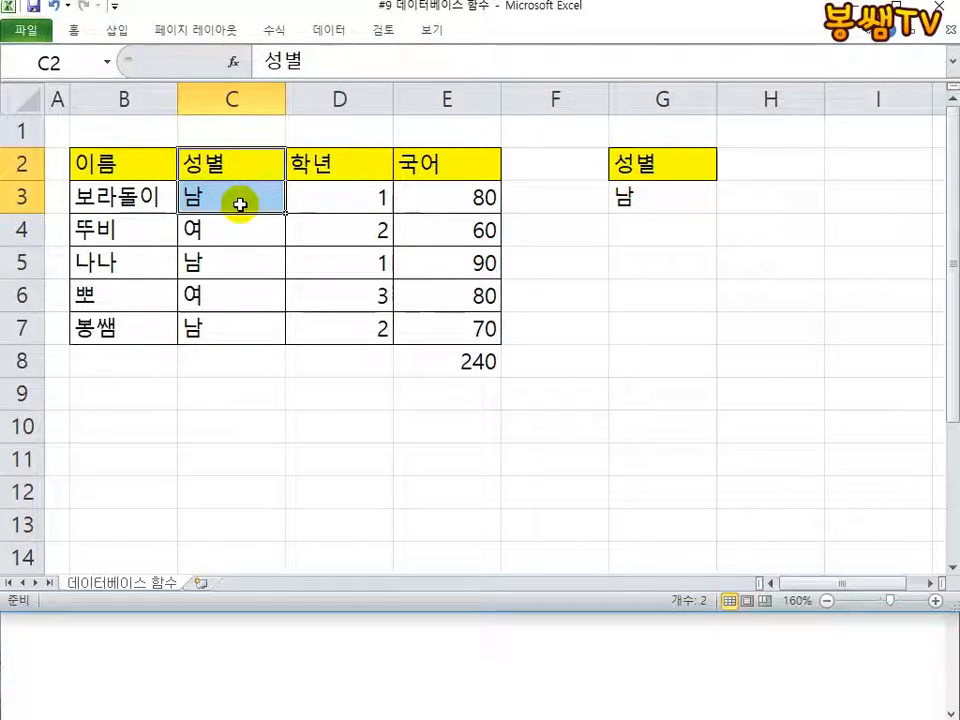
Replace the criteria range in the E8 DSUM formula with C2:C3 from the table itself
double_click(446, 362)
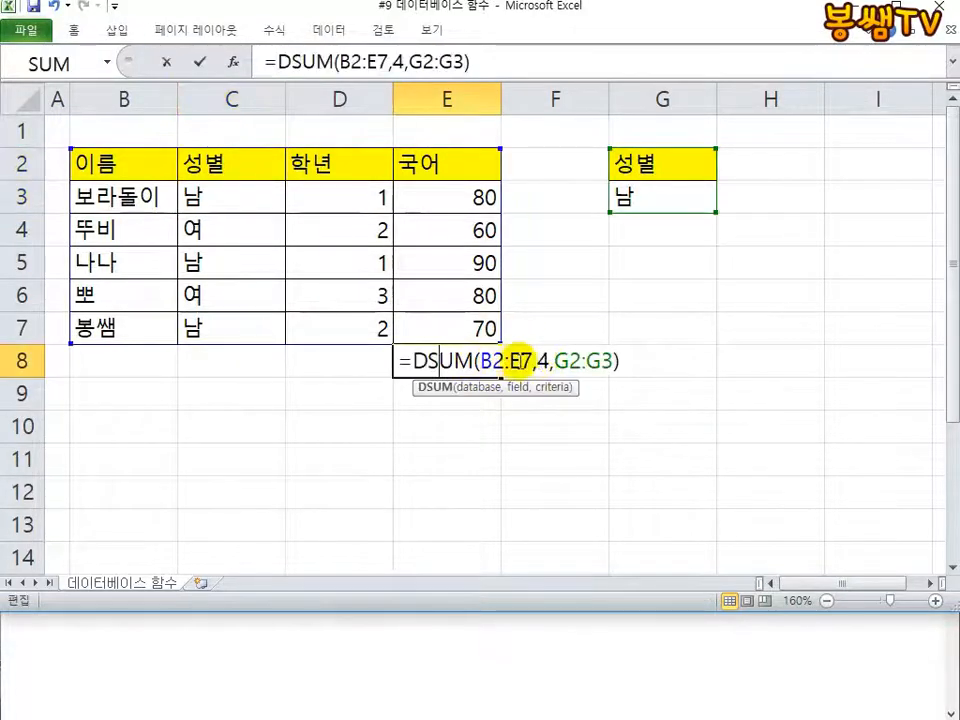
drag(554, 361, 610, 361)
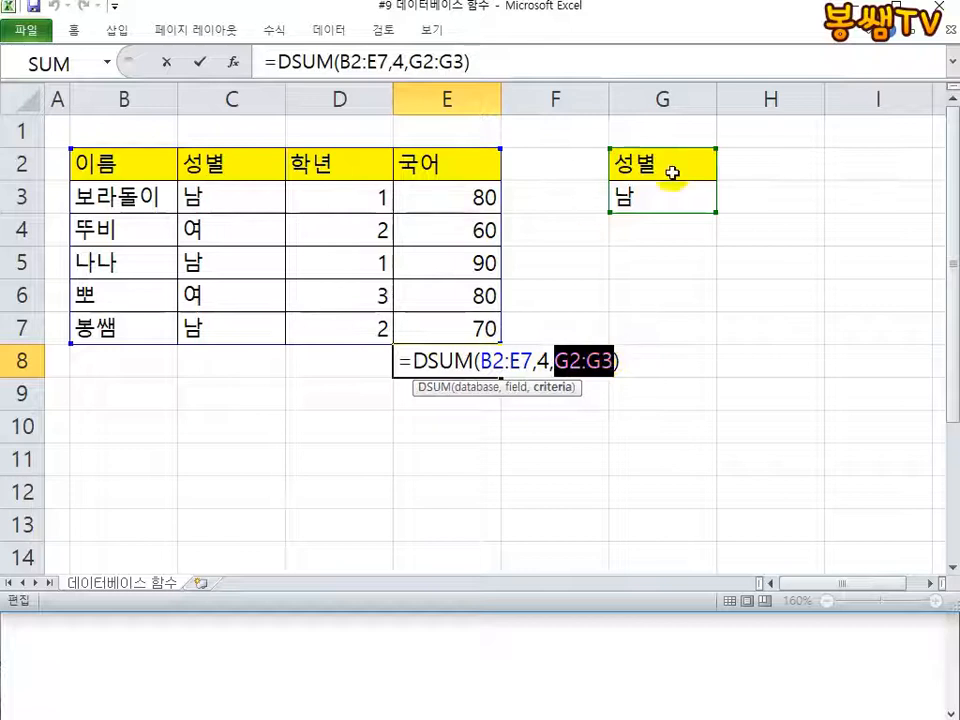
drag(242, 163, 240, 197)
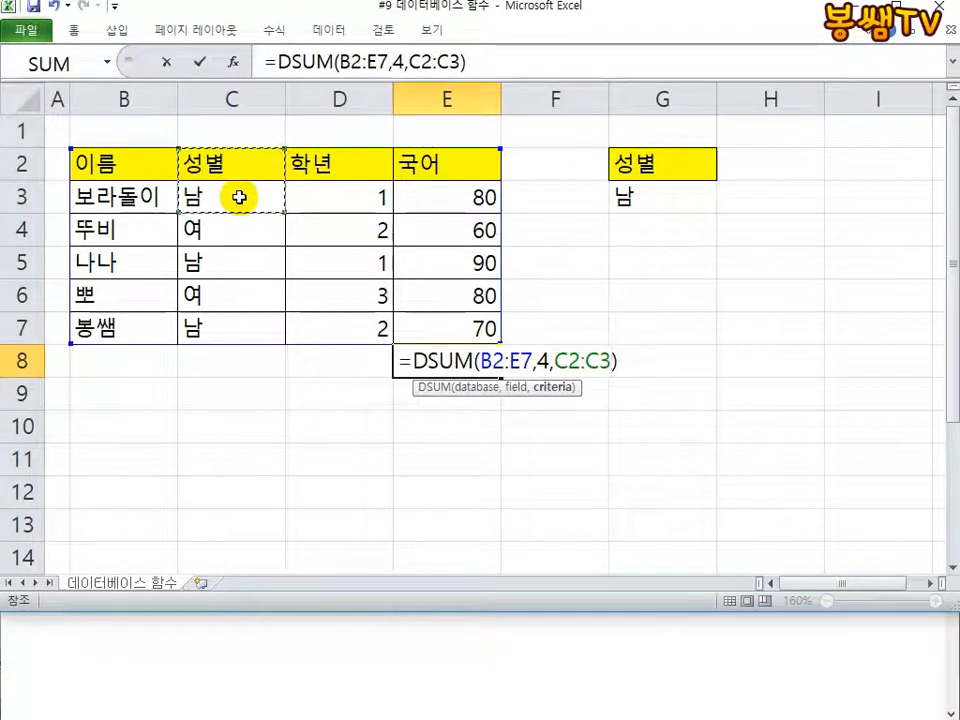
key(Return)
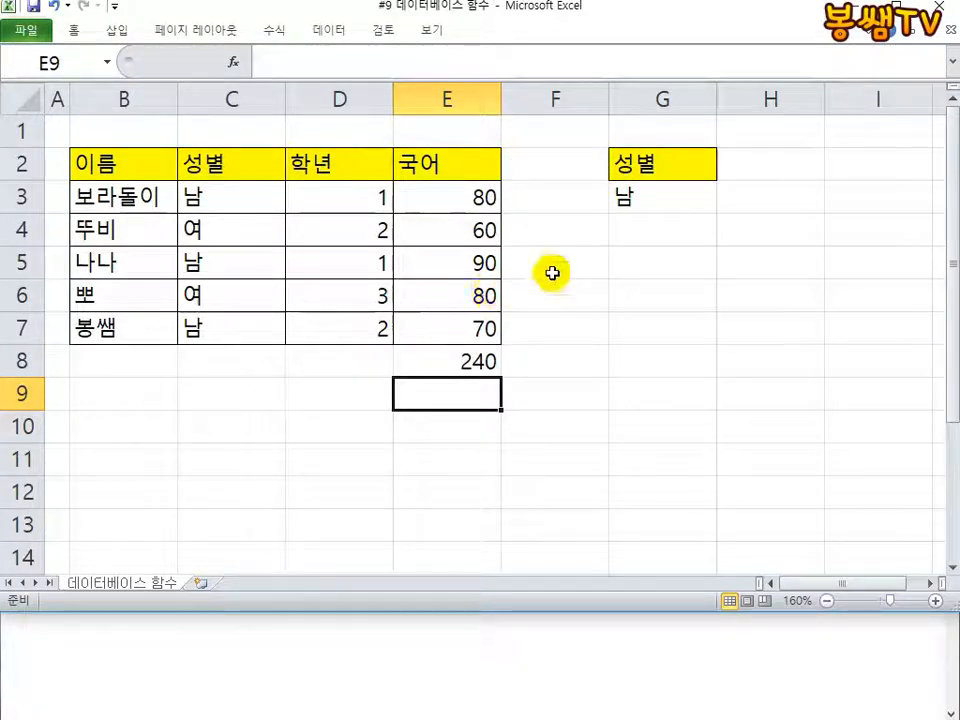
Review the ranges used by the DSUM formula in E8
click(476, 370)
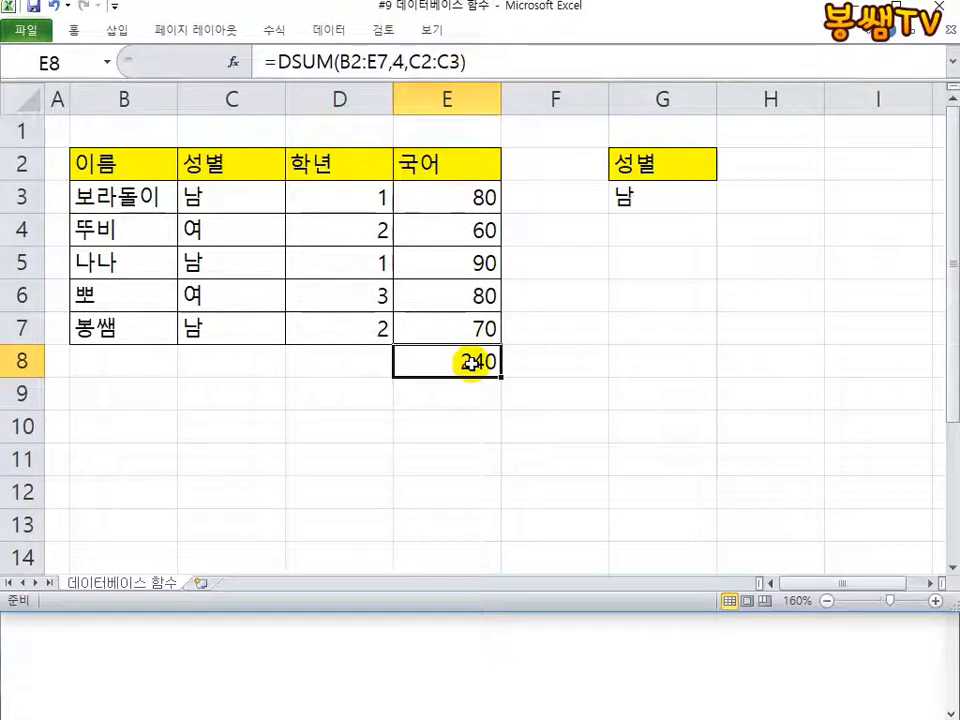
double_click(470, 363)
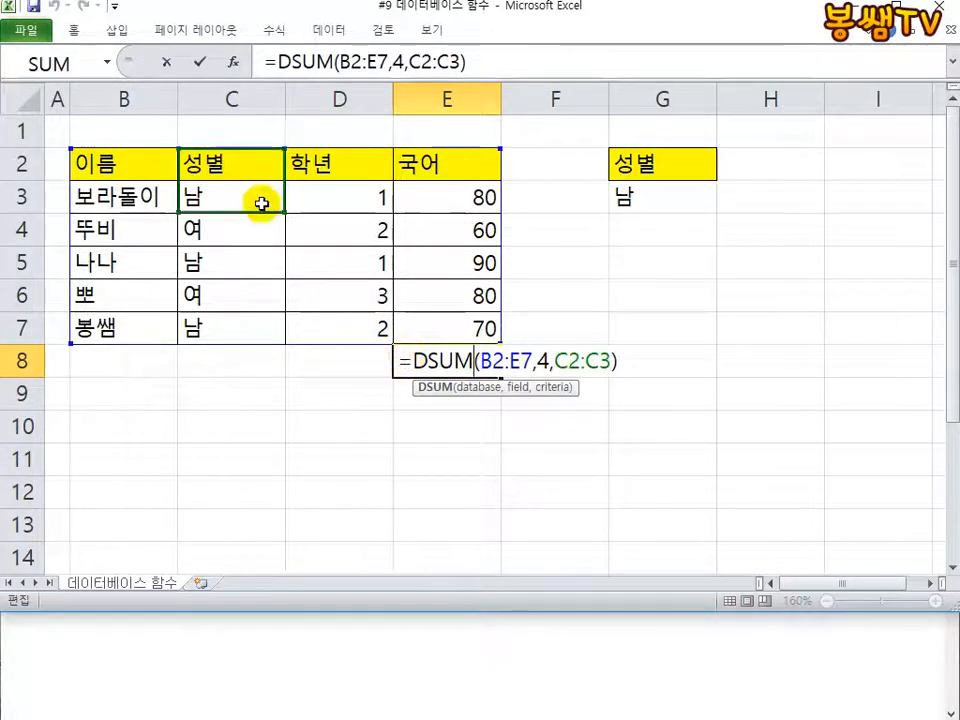
key(Escape)
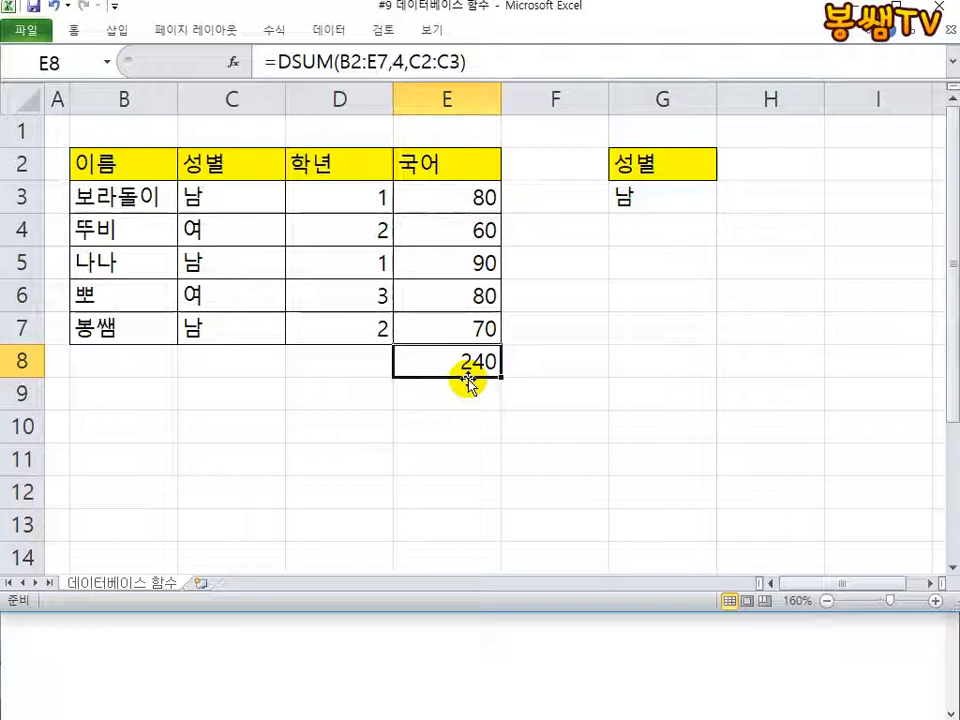
Replace DSUM with DAVERAGE in the E8 formula, keeping the arguments B2:E7, 4 and C2:C3
double_click(435, 361)
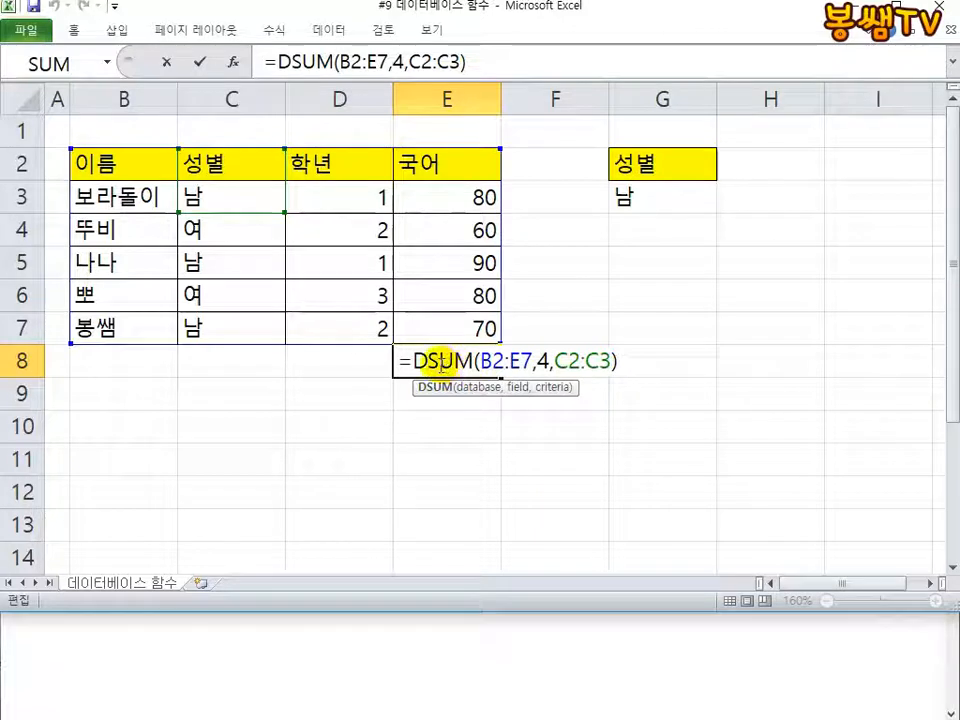
drag(413, 360, 476, 361)
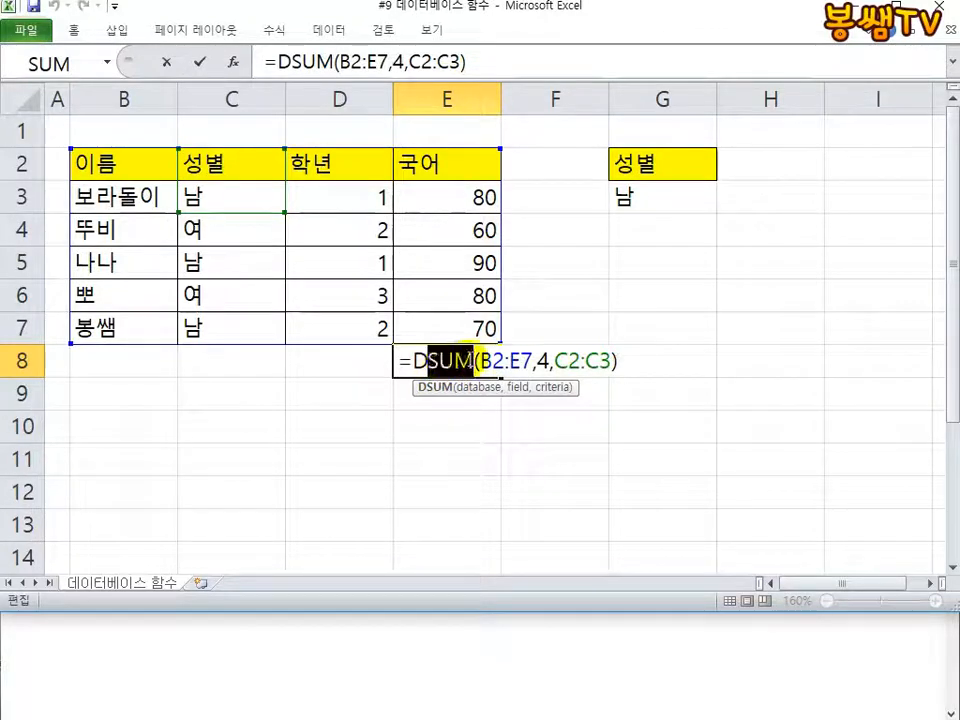
text(ㅁㅍ)
key(BackSpace)
key(BackSpace)
text(AVERAG)
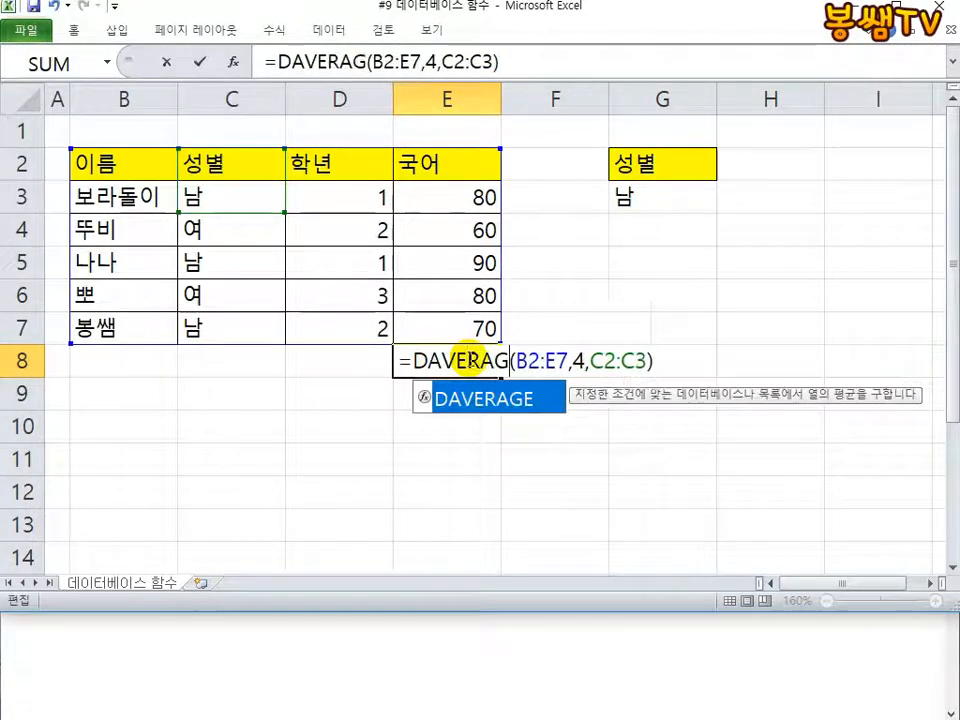
text(E)
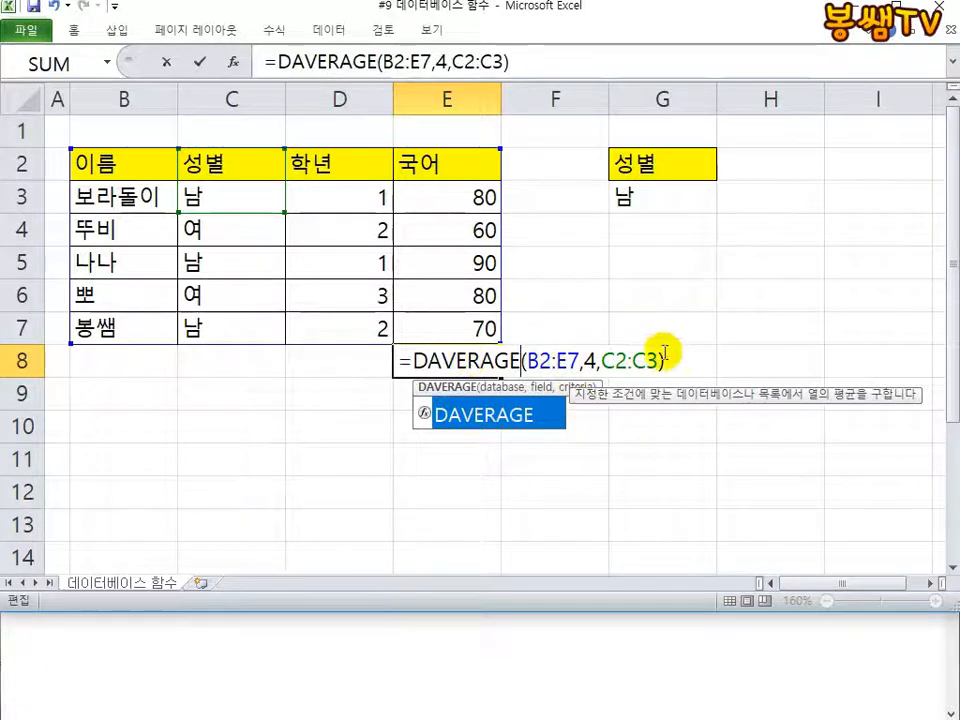
drag(518, 360, 424, 362)
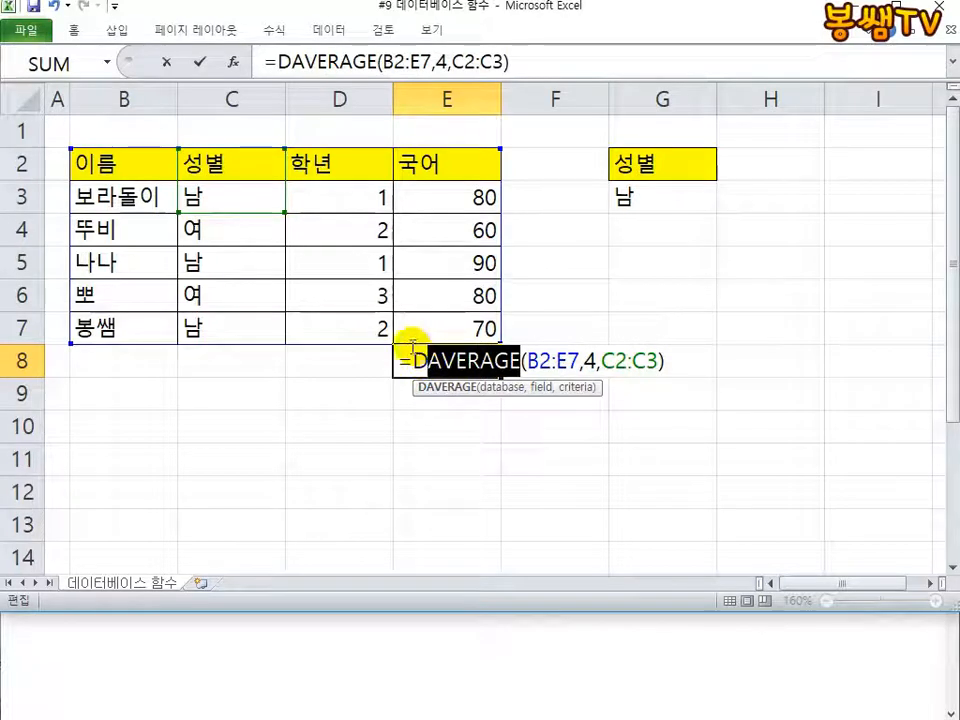
key(Return)
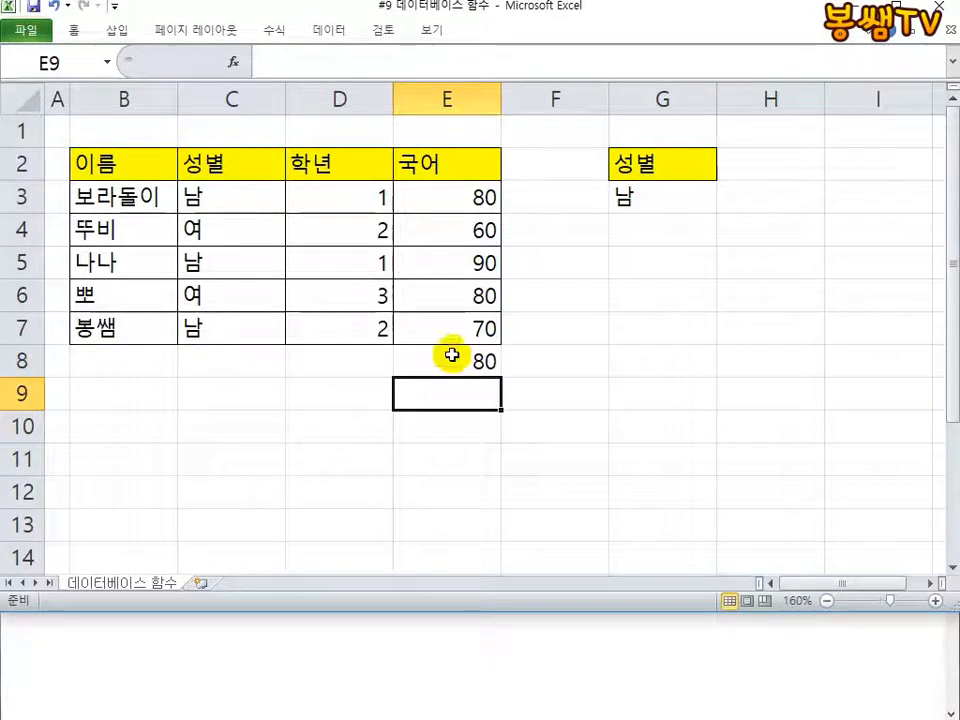
Change the function in the E8 formula to DMAX, keeping its arguments
click(474, 362)
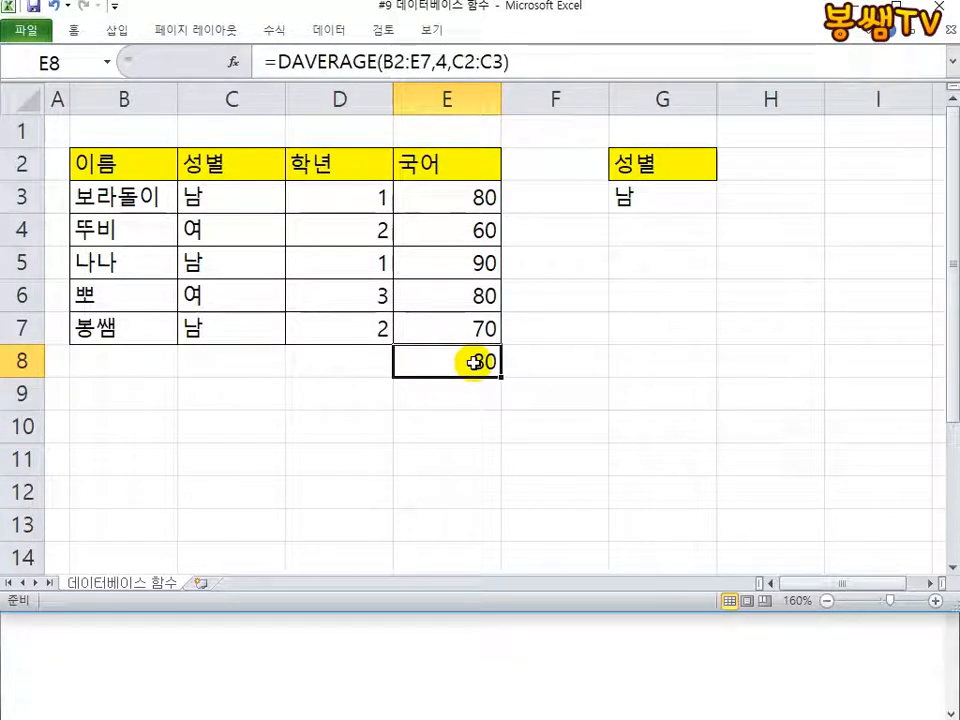
double_click(474, 362)
drag(428, 362, 503, 333)
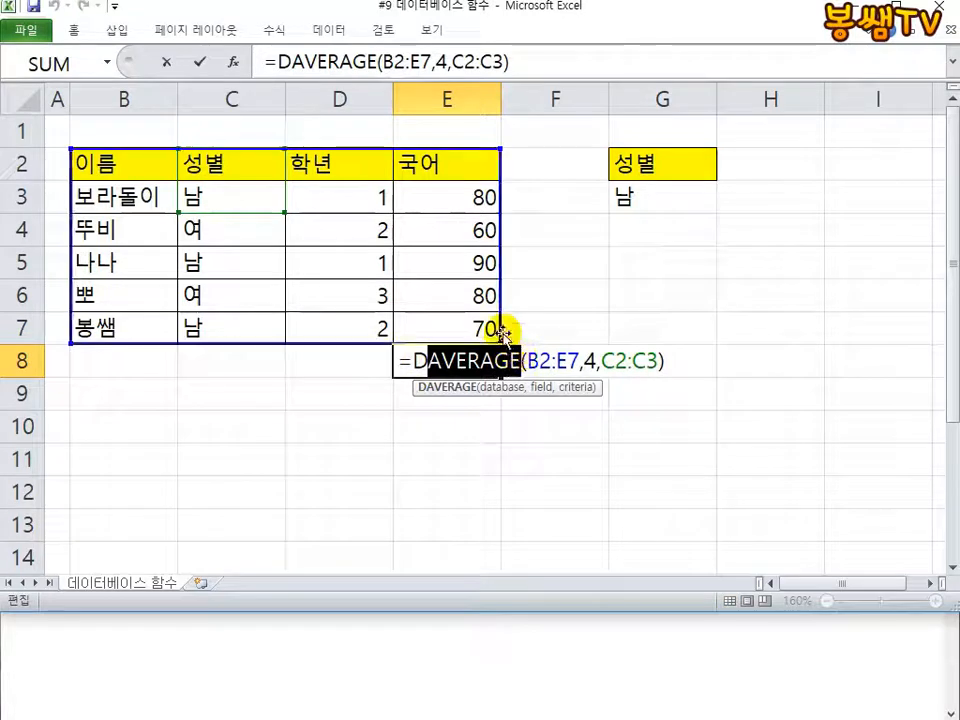
text(MAX)
key(Return)
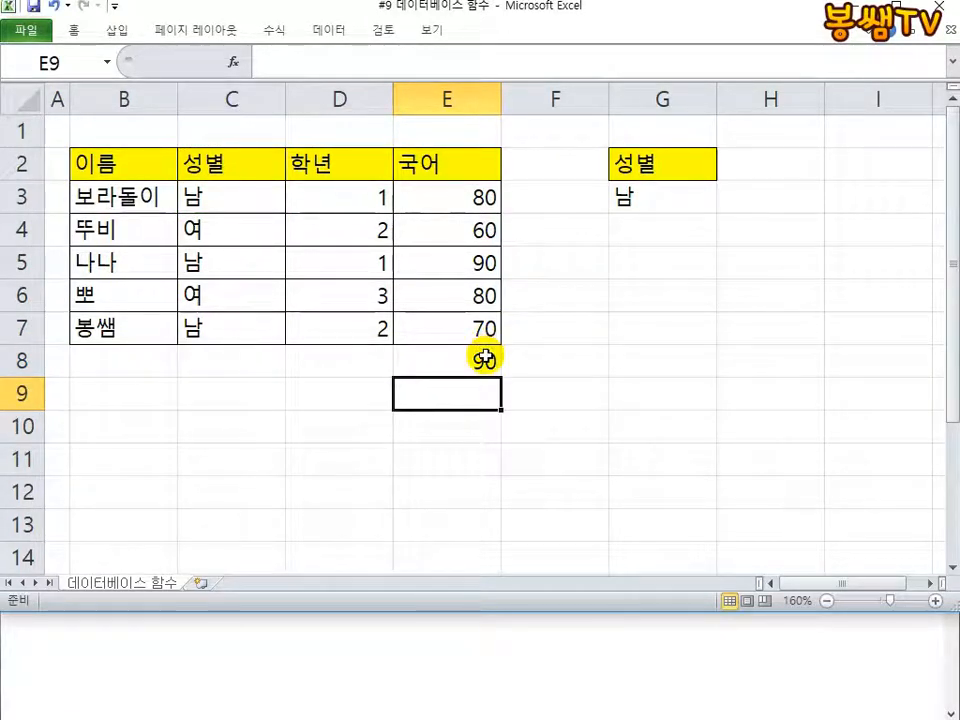
Change the function in the E8 formula to DMIN, keeping its arguments
double_click(486, 358)
drag(475, 360, 428, 360)
text(MIN(B2:E7,4,C2:C3)
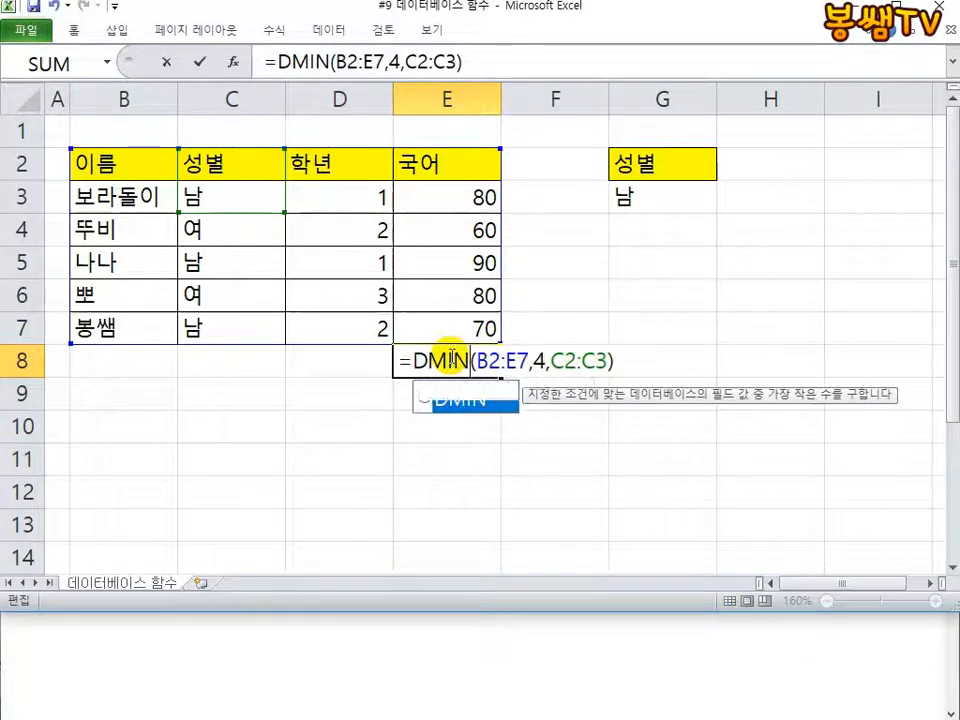
text(N)
key(Return)
Change the function in the E8 formula to DCOUNT with the same database, field and criteria
click(446, 356)
double_click(446, 356)
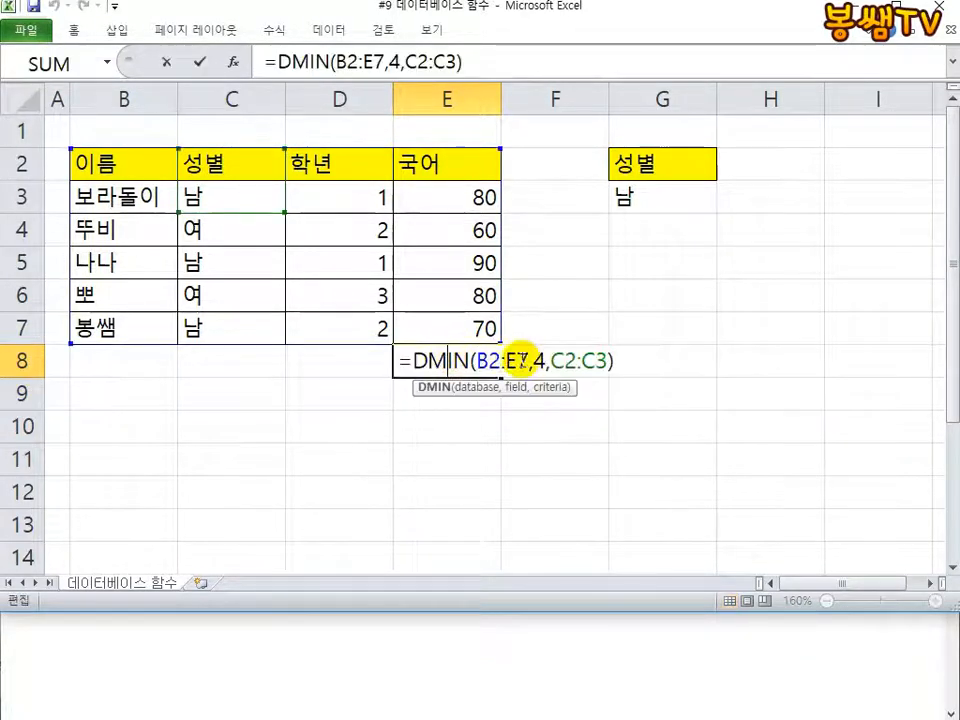
click(620, 360)
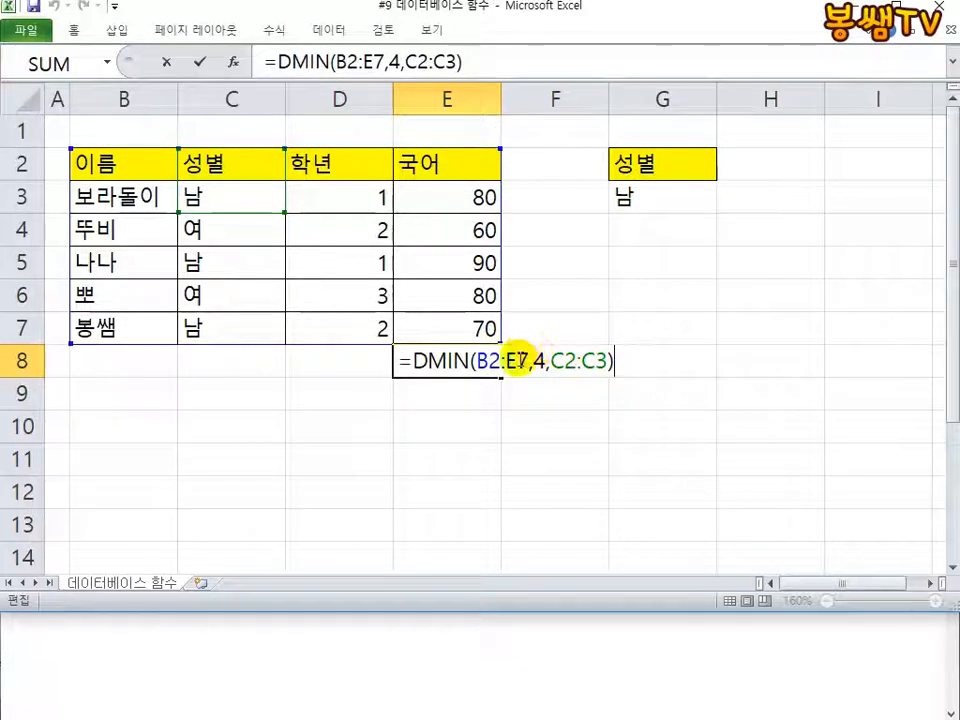
drag(427, 361, 467, 361)
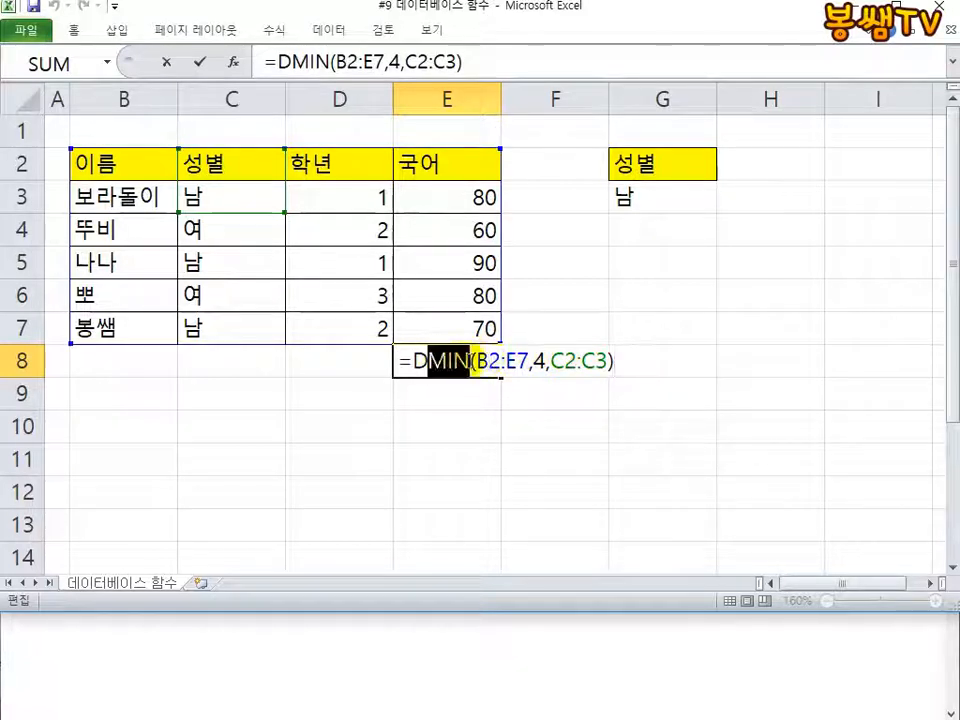
text(COUNT)
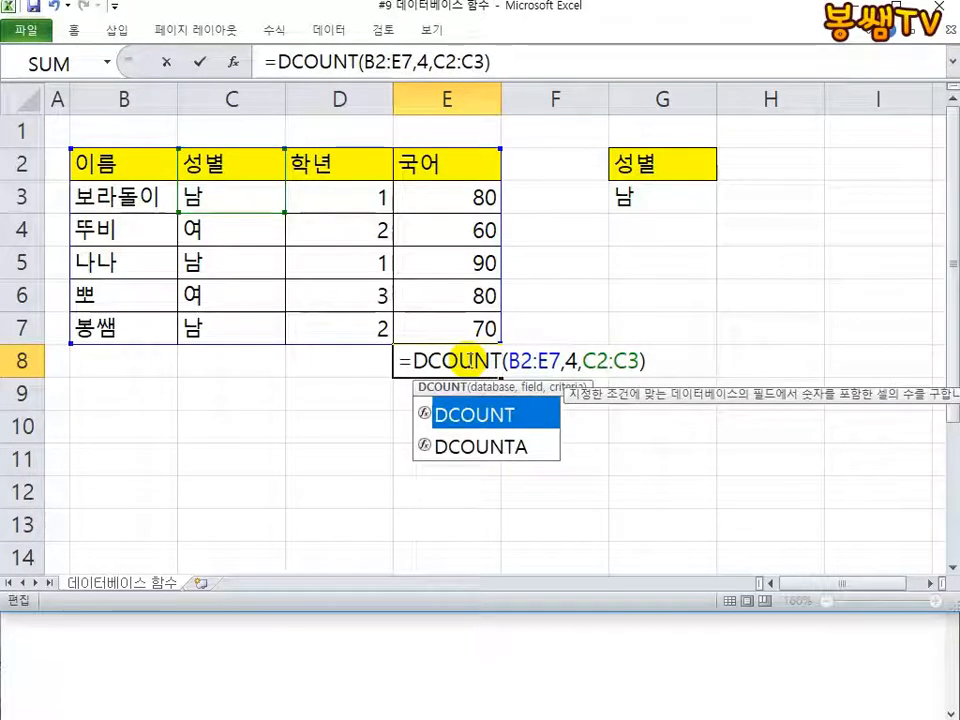
key(Return)
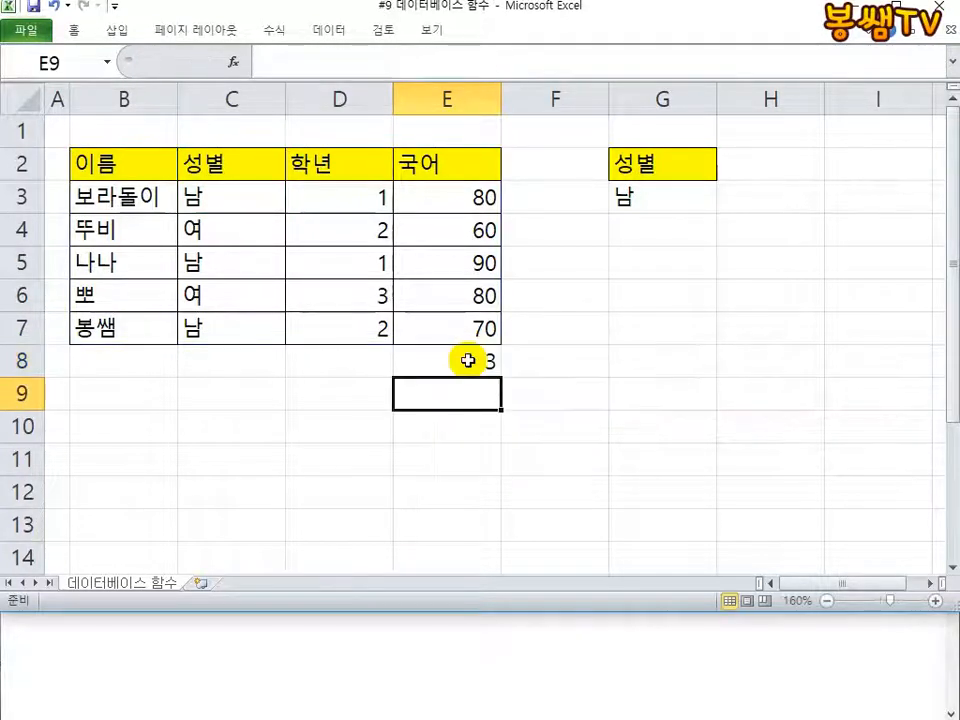
Turn the DCOUNT function in the E8 formula into DCOUNTA
click(468, 360)
double_click(469, 360)
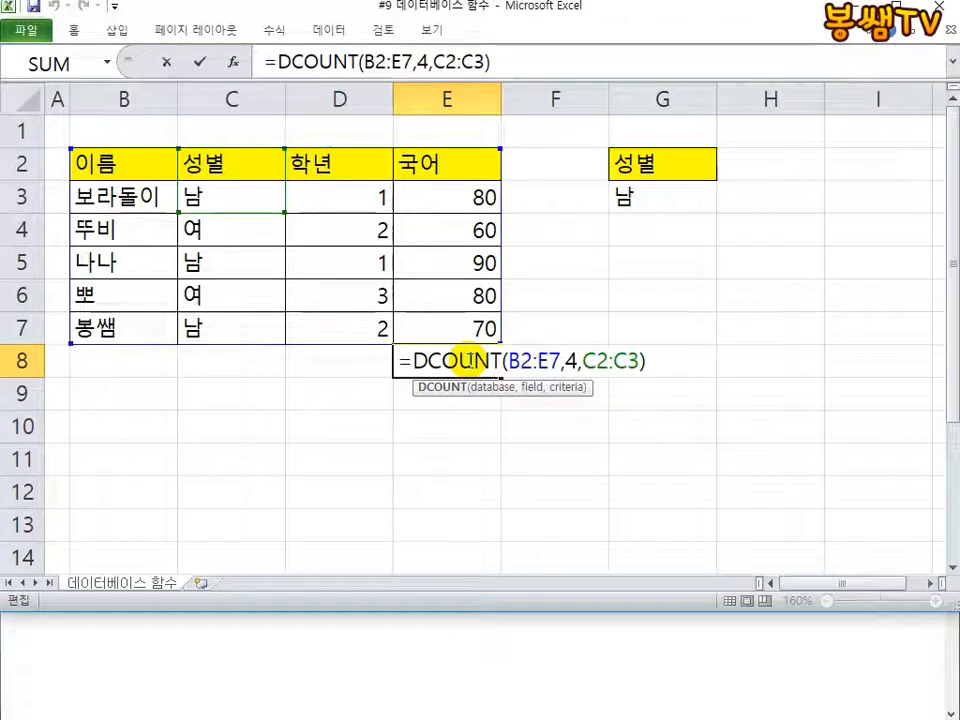
click(503, 361)
text(A)
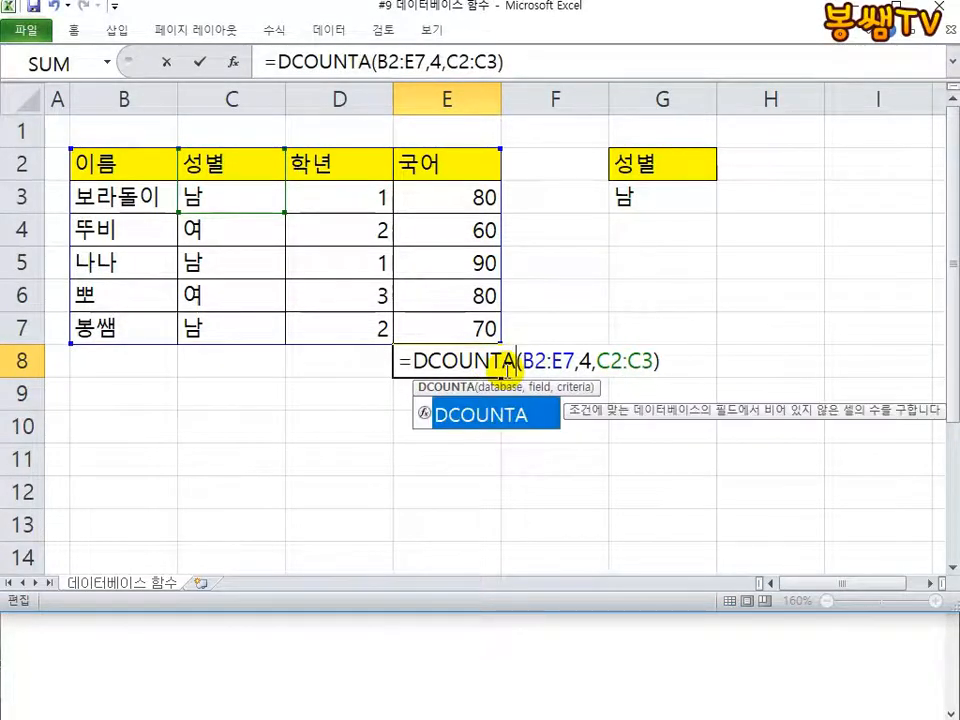
key(Return)
Review the DCOUNTA formula in E8 and clear the cell
click(471, 360)
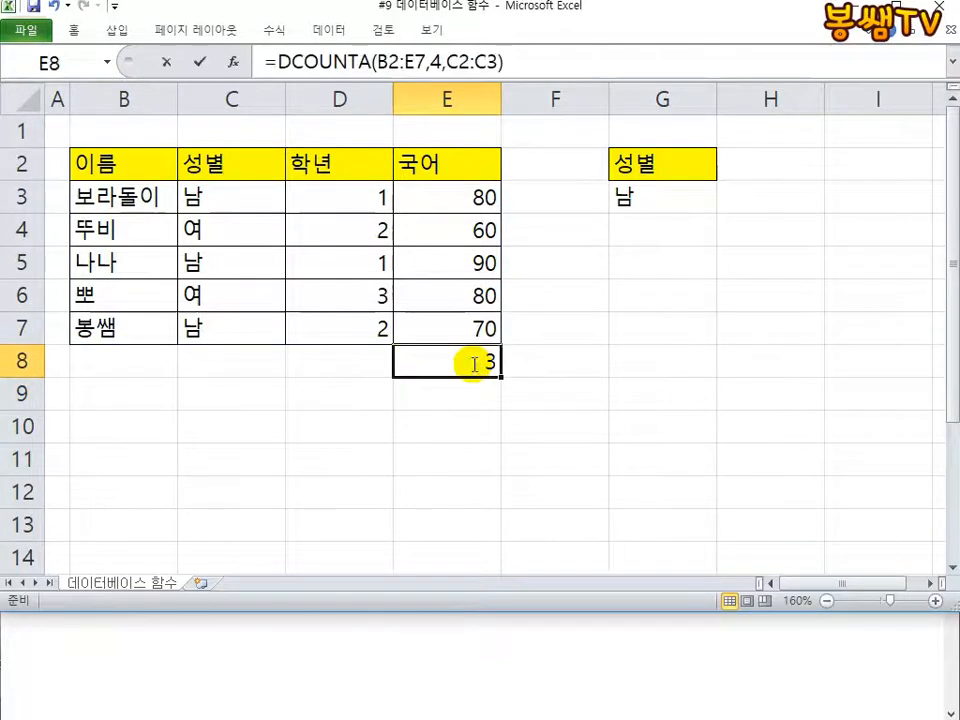
double_click(471, 360)
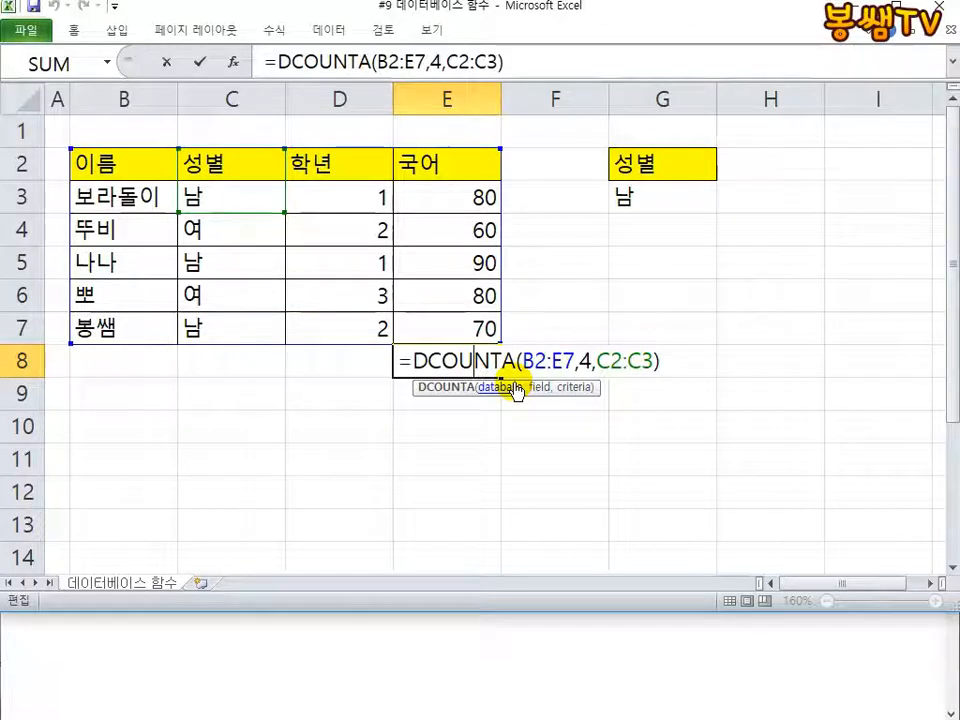
key(ctrl+Return)
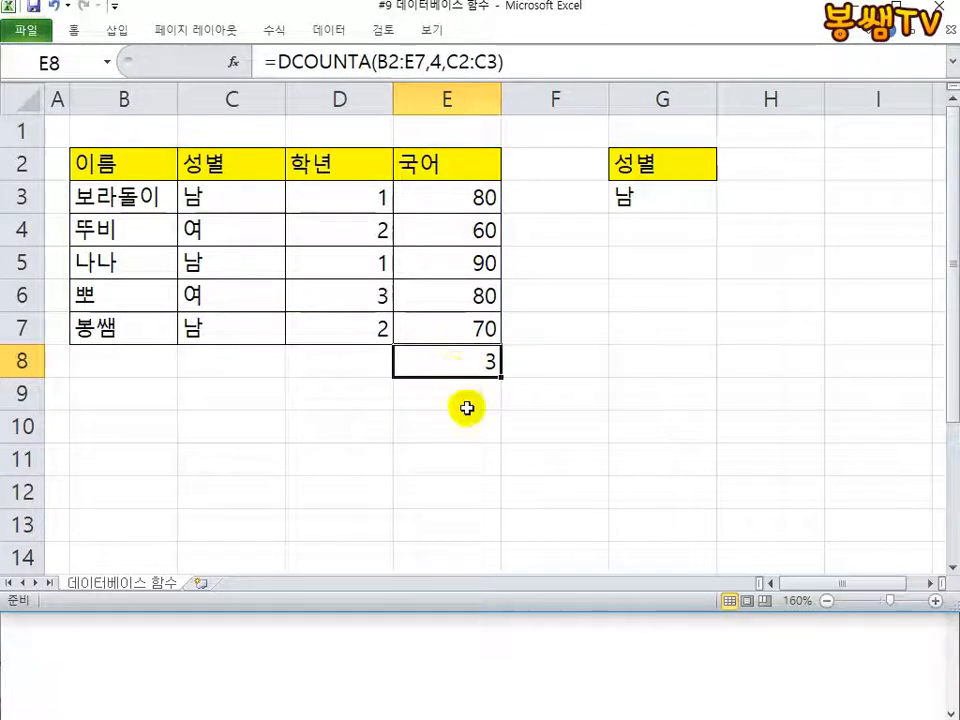
key(Delete)
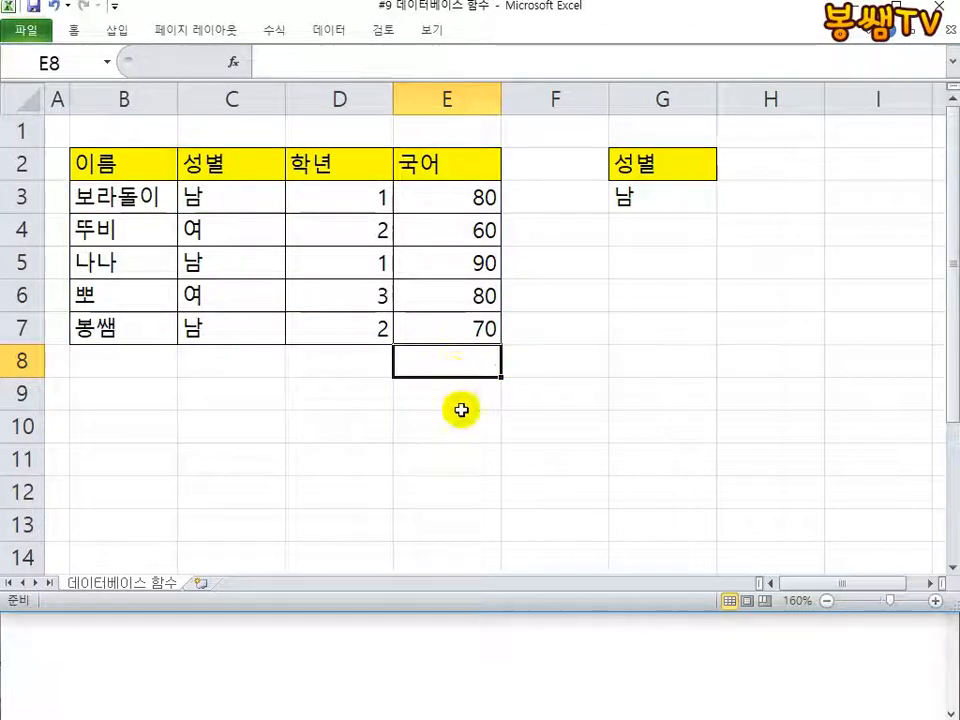
Start a list of database function names below the table by entering DSUM in B9
click(144, 398)
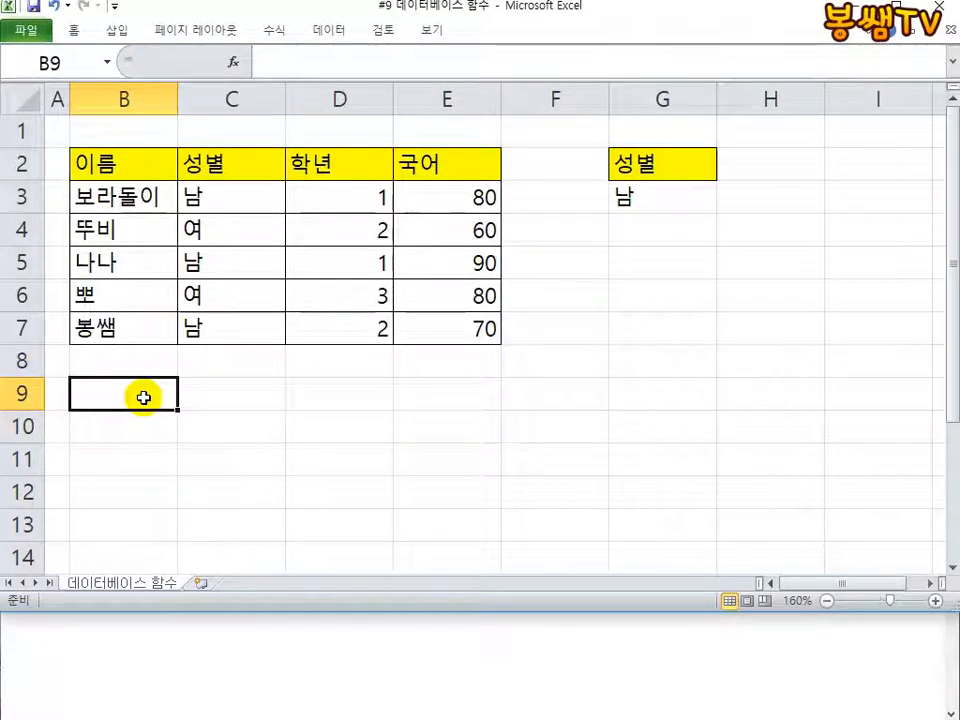
text(ㅇㅁ)
key(BackSpace)
key(BackSpace)
key(Hangul)
text(D)
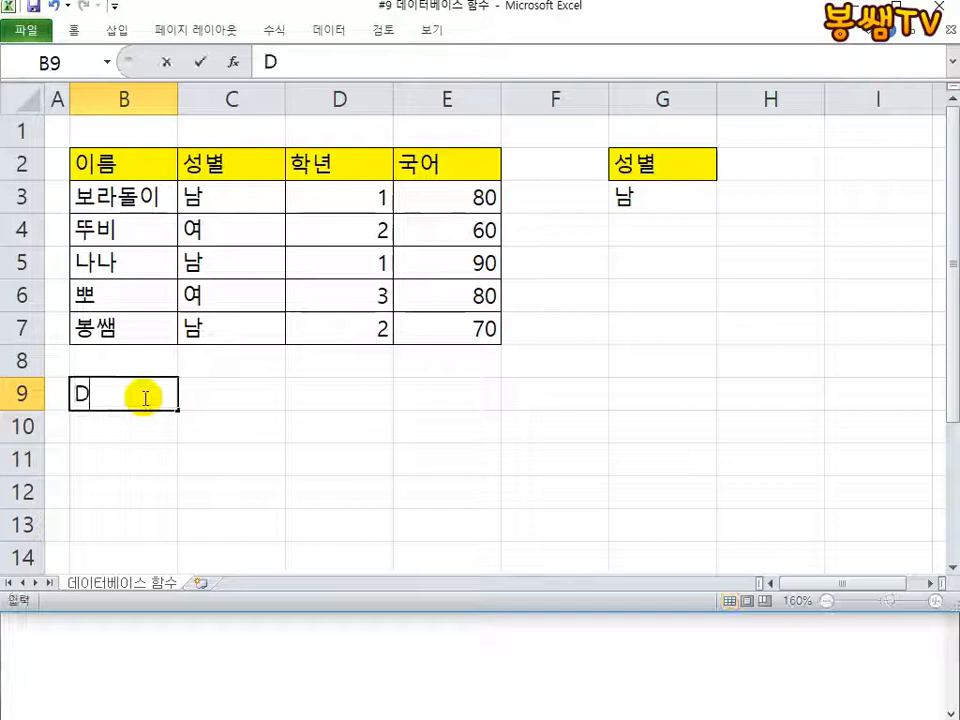
text(SUM)
key(Return)
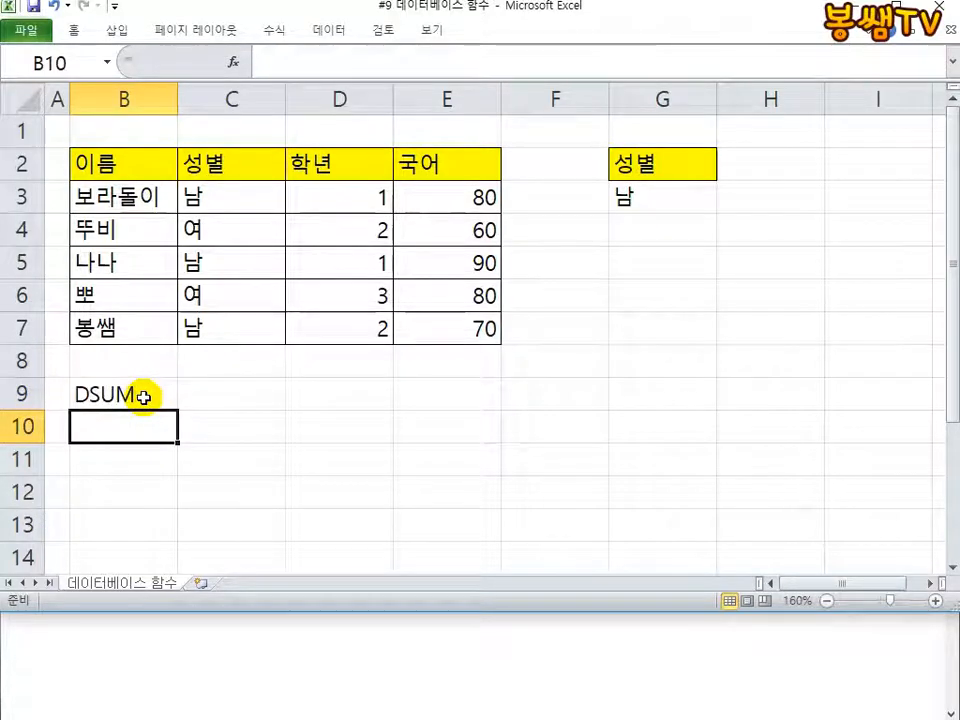
Add DAVERAGE, DMAX and DMIN to the function name list in B10:B12
text(DAVERAGE)
key(Return)
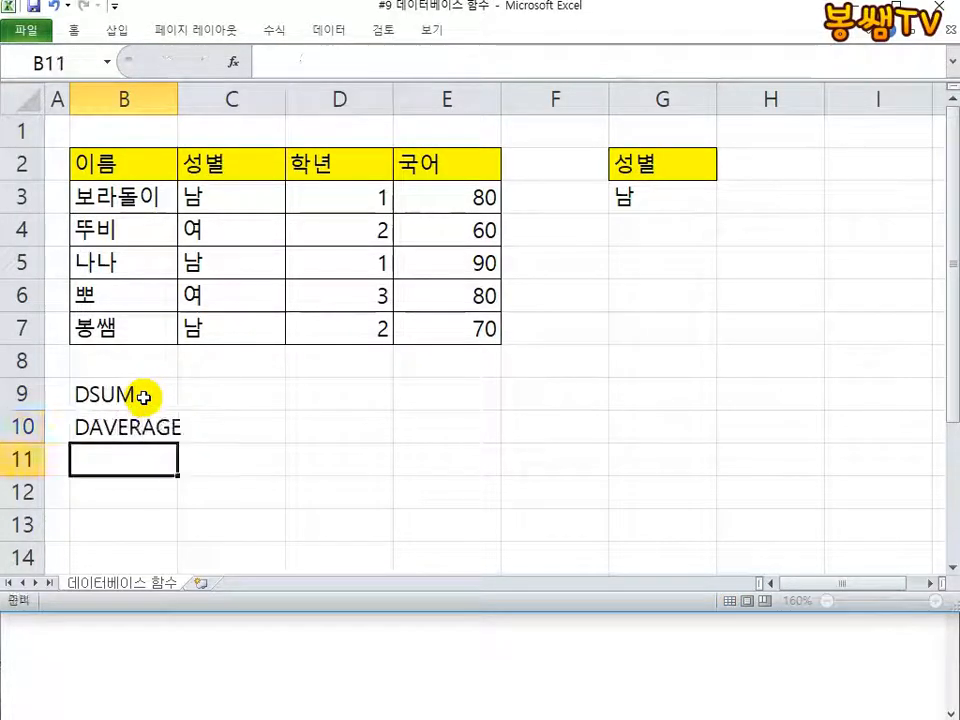
text(DMAX)
key(Return)
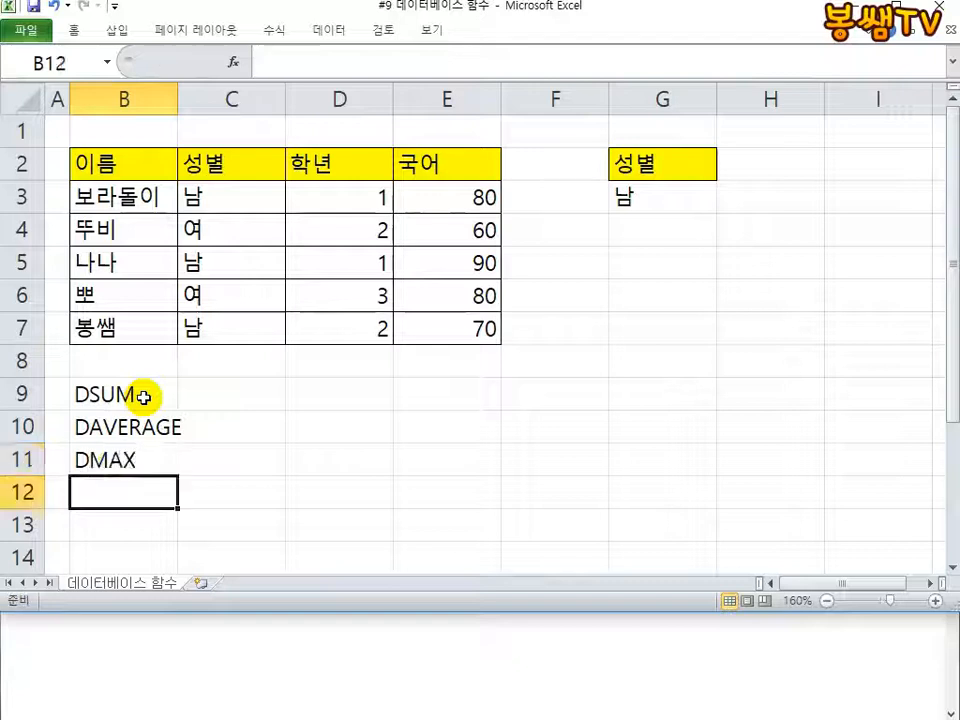
text(DMIN)
key(Return)
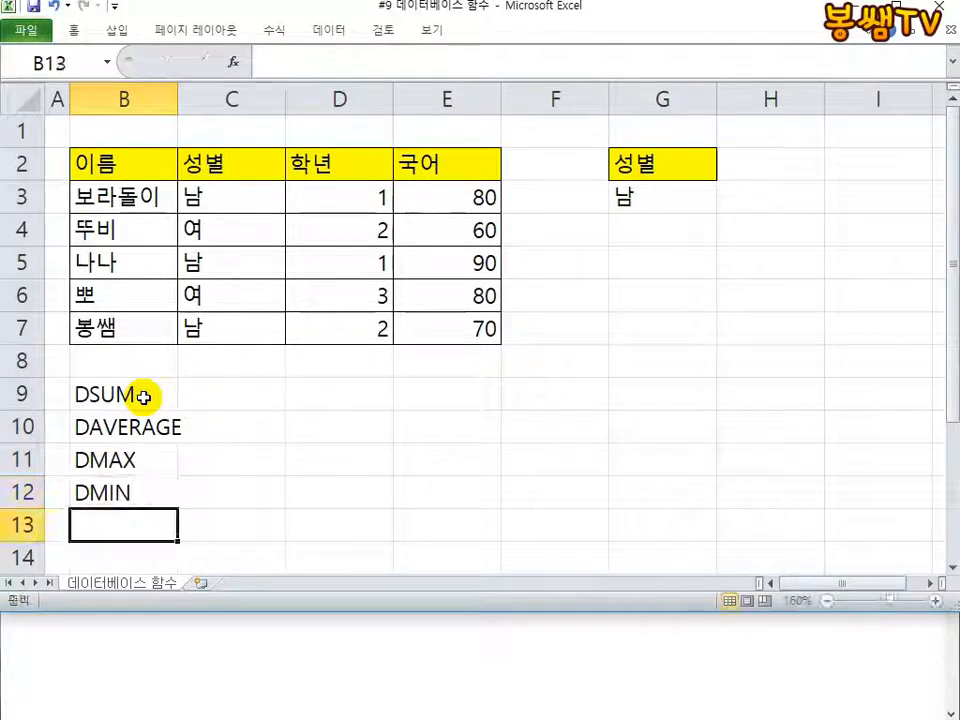
text(DCOU)
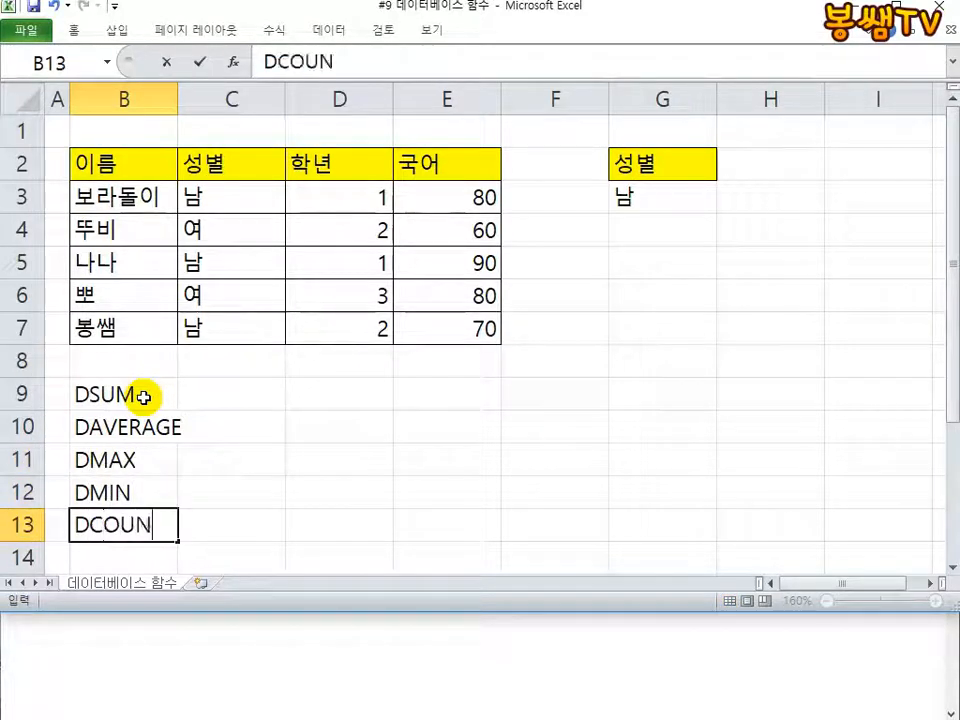
text(N)
key(Escape)
Start a second column of function names by entering DCOUNT in D9 and DCOUNTA in D10
click(375, 380)
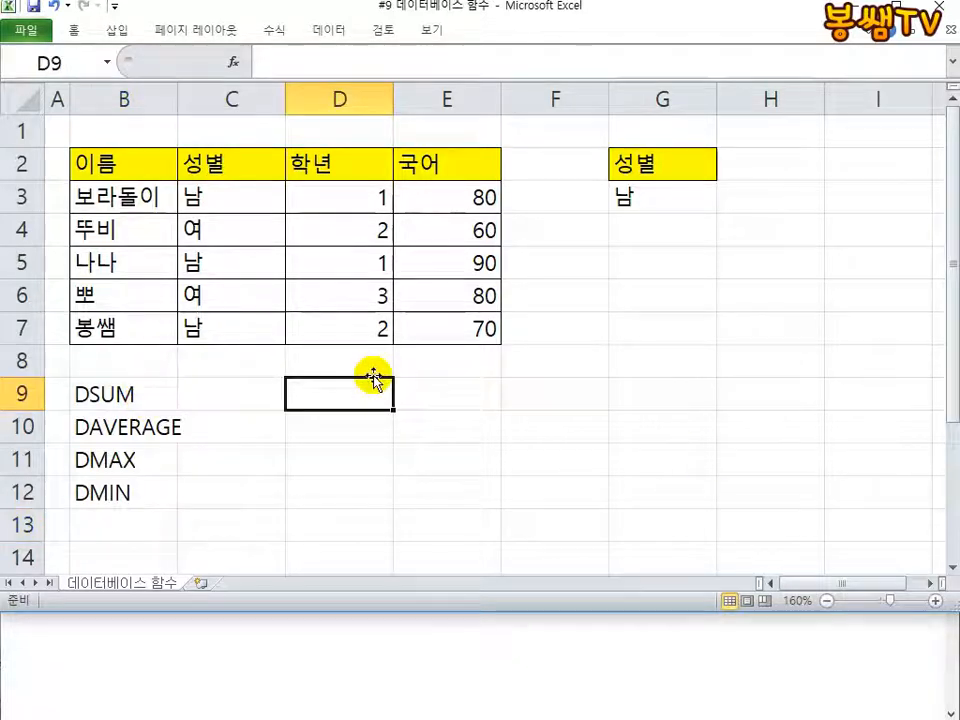
text(DCOUNT)
key(Return)
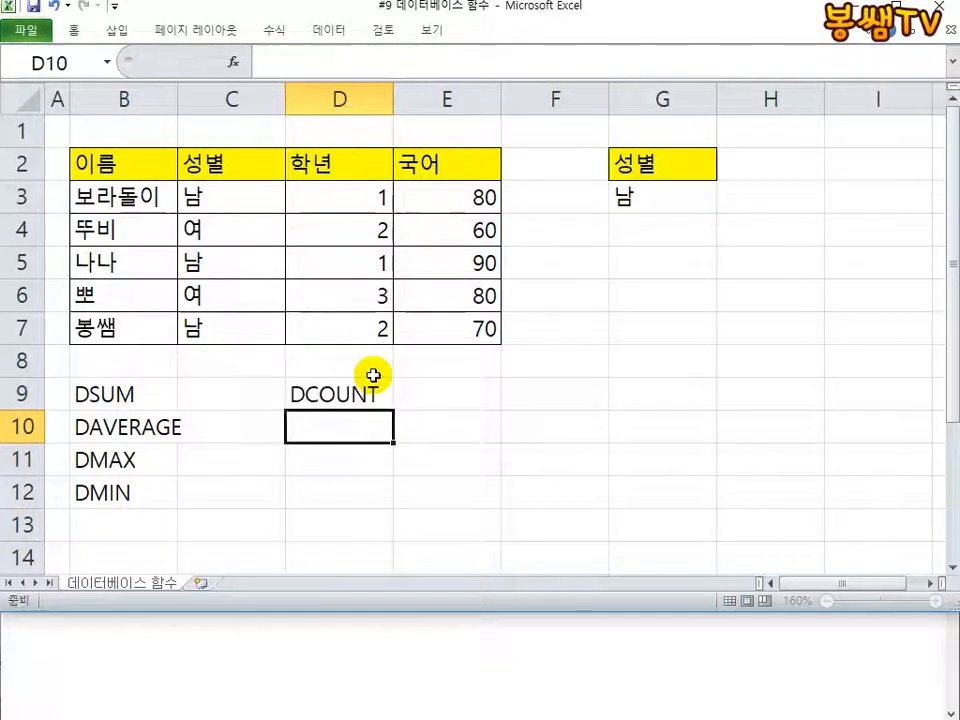
text(DCOUNTA)
key(Return)
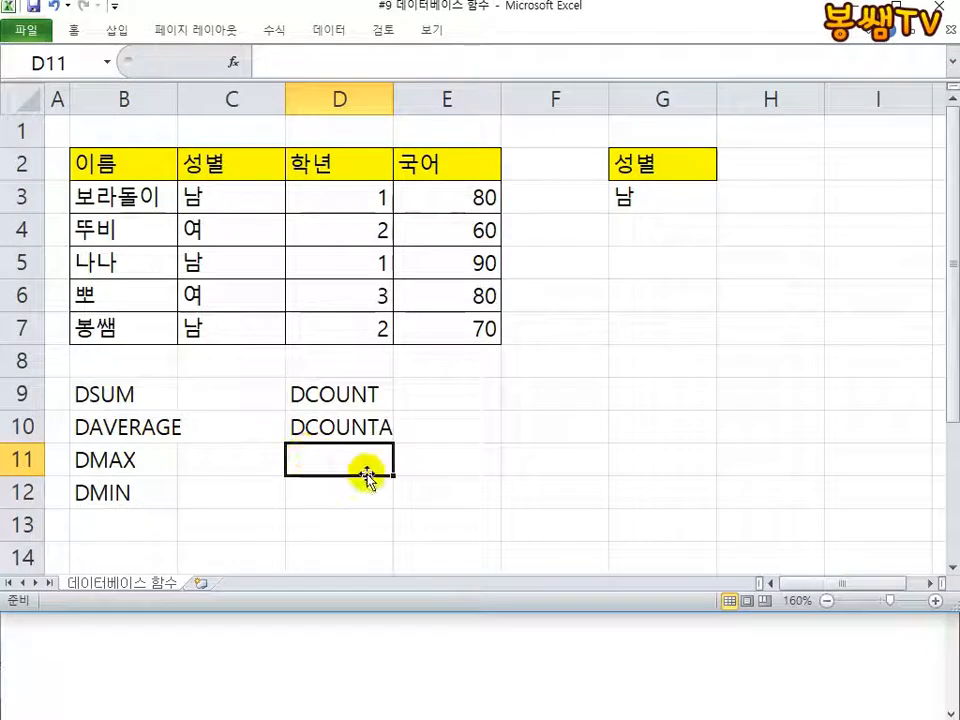
Add DSTDEV in D11 and DVAR in D12 to the list of database functions
text(DSTDEV)
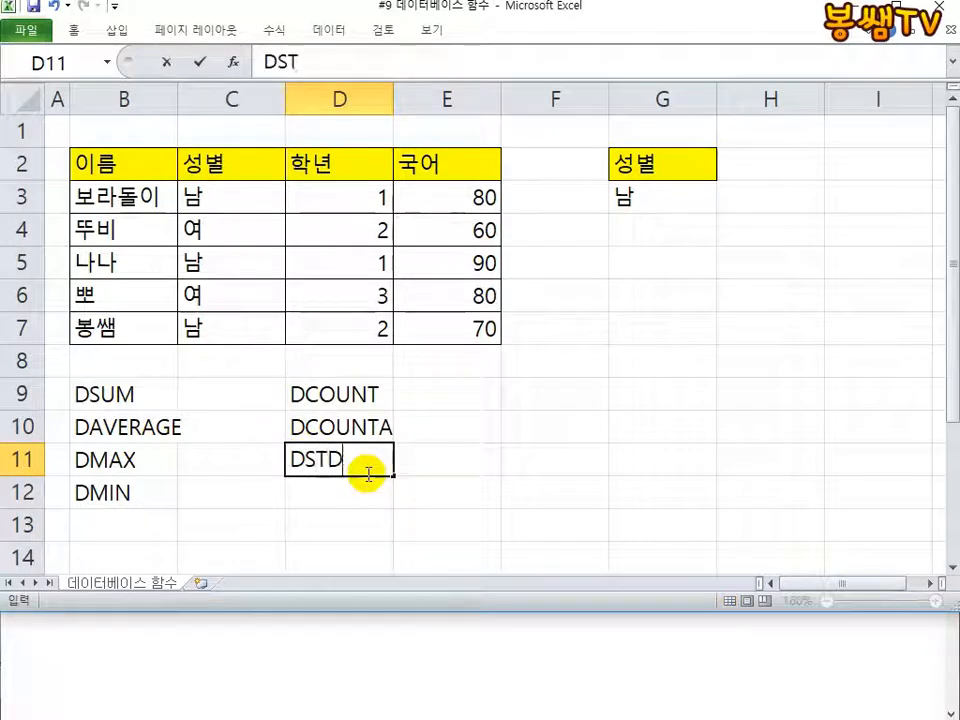
key(Return)
text(DVAR)
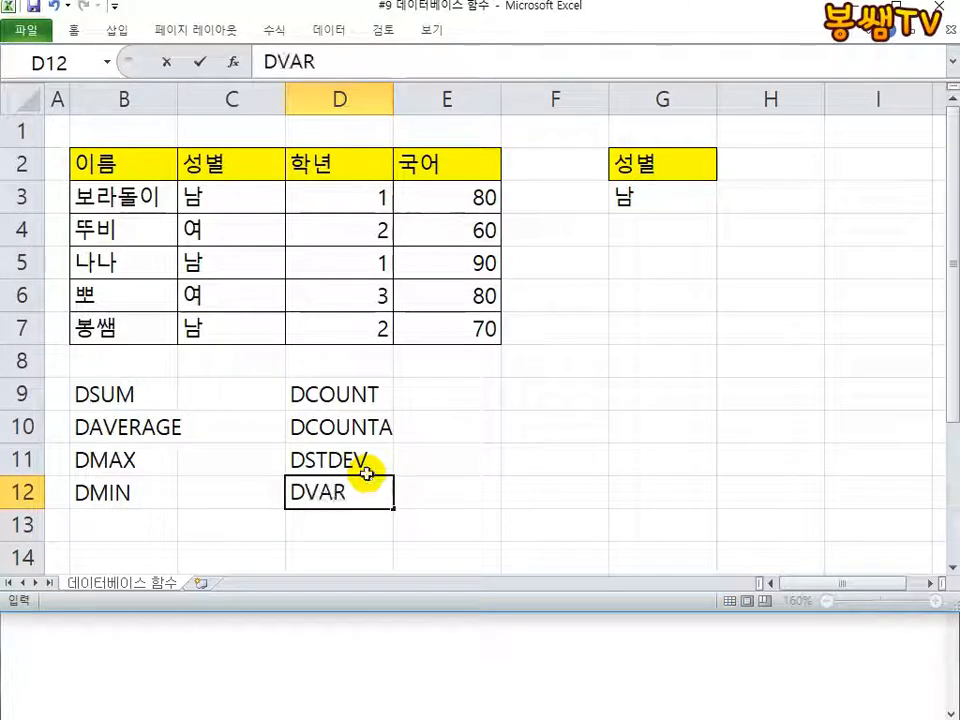
key(Return)
Describe DSTDEV as "조건의 표준 편차" in E11 and DVAR as "조건의 분산" in E12
click(438, 464)
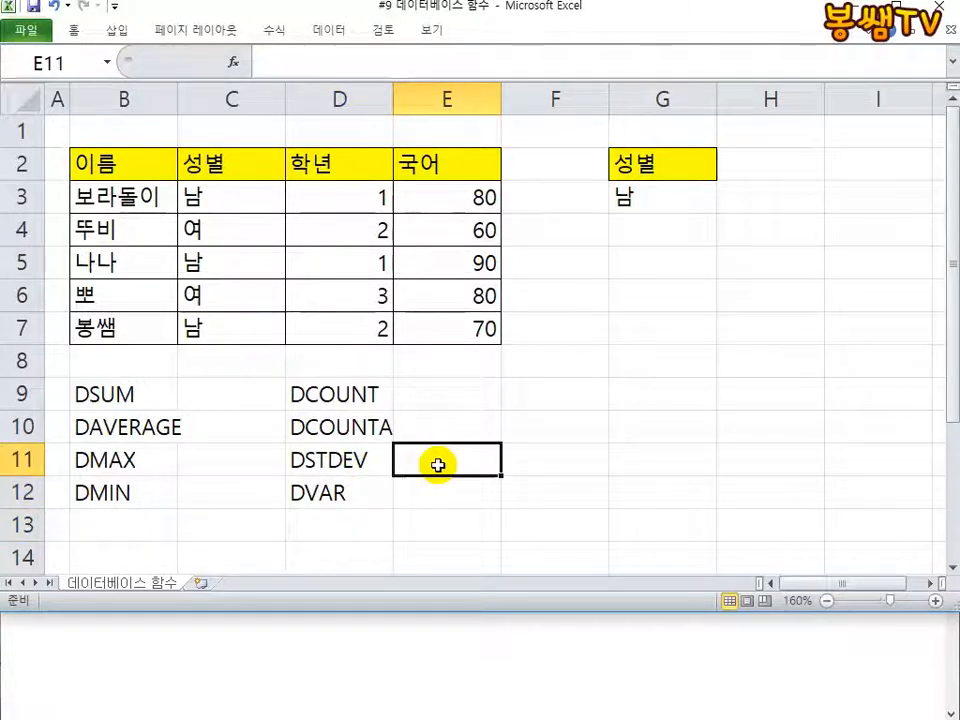
text(푠)
key(BackSpace)
text(조거ㄴ의 표준 표ㄴ차)
key(Return)
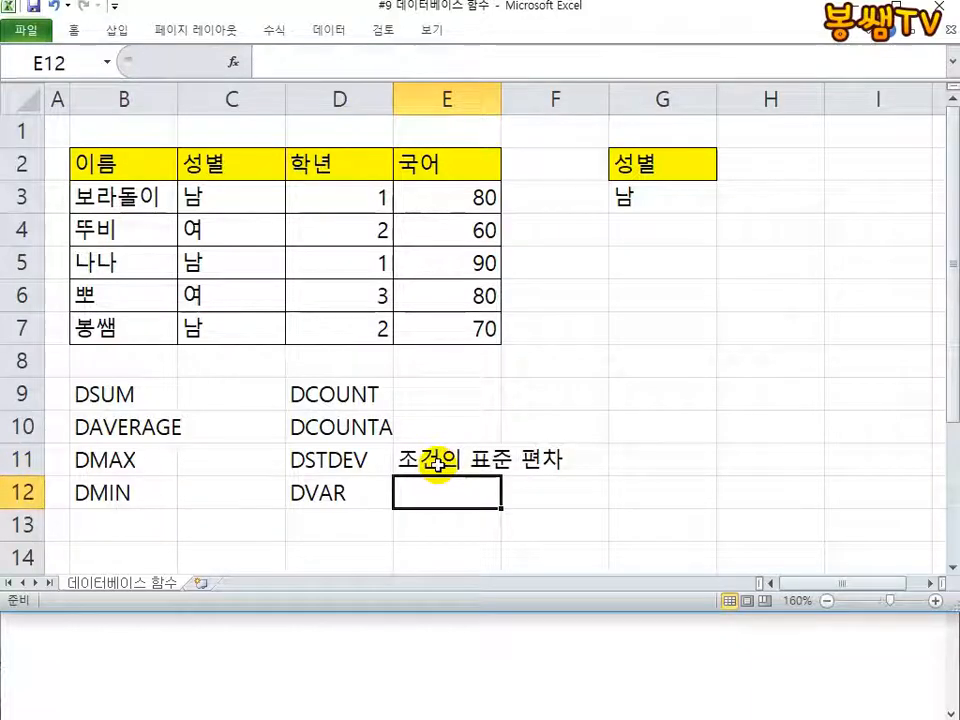
text(조건ㅇ)
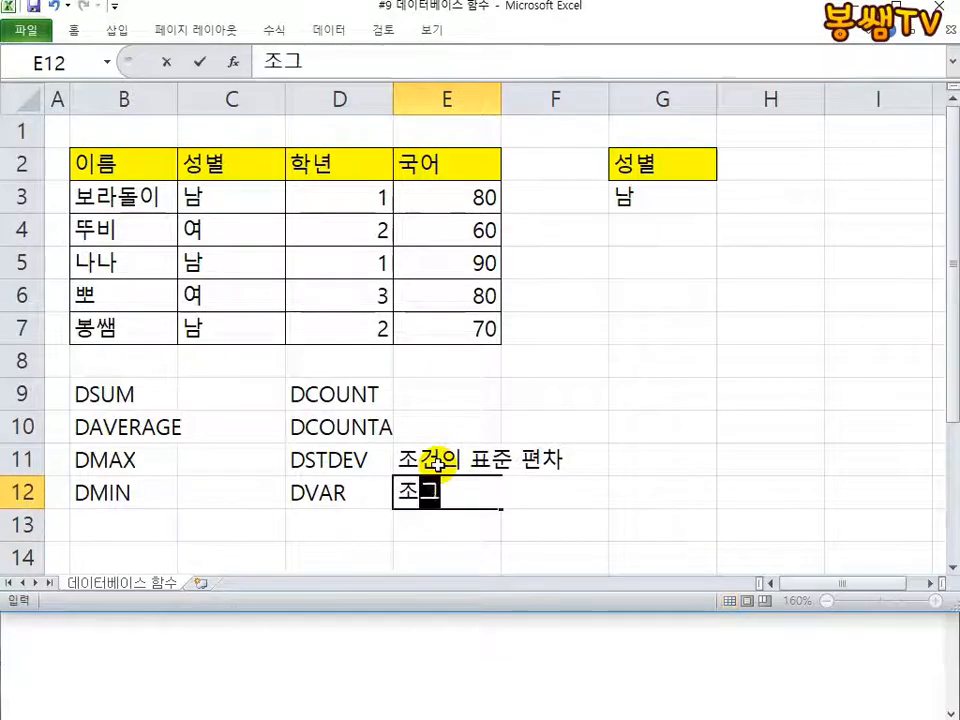
text(ㅢ 분산)
key(Return)
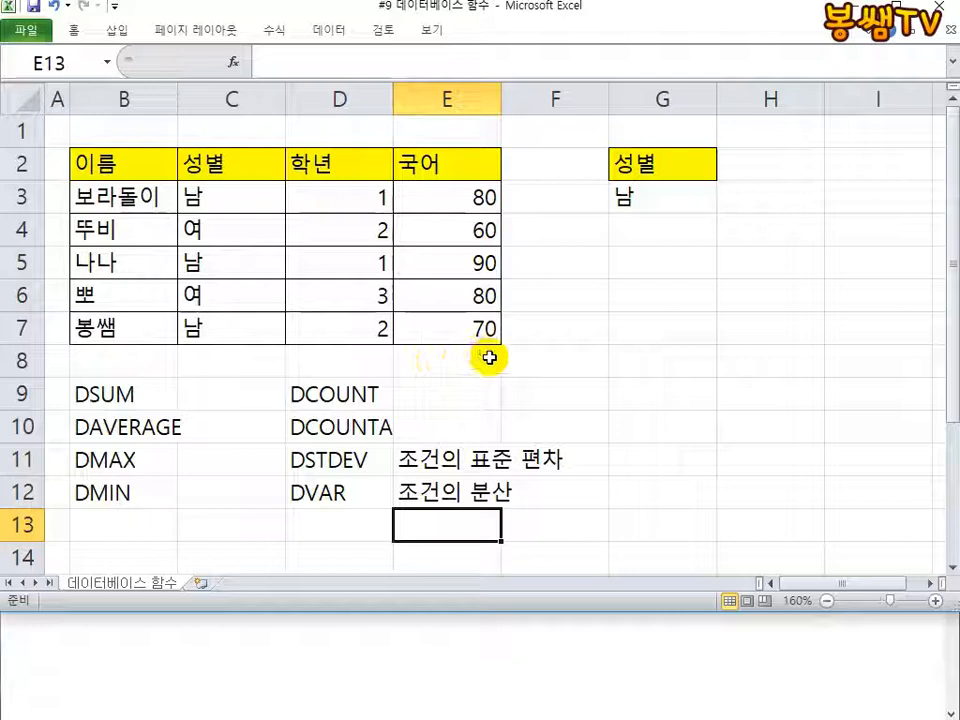
Add a second criterion by copying the 학년 header from D2 to H2 and entering 1 in H3
click(347, 170)
right_click(350, 173)
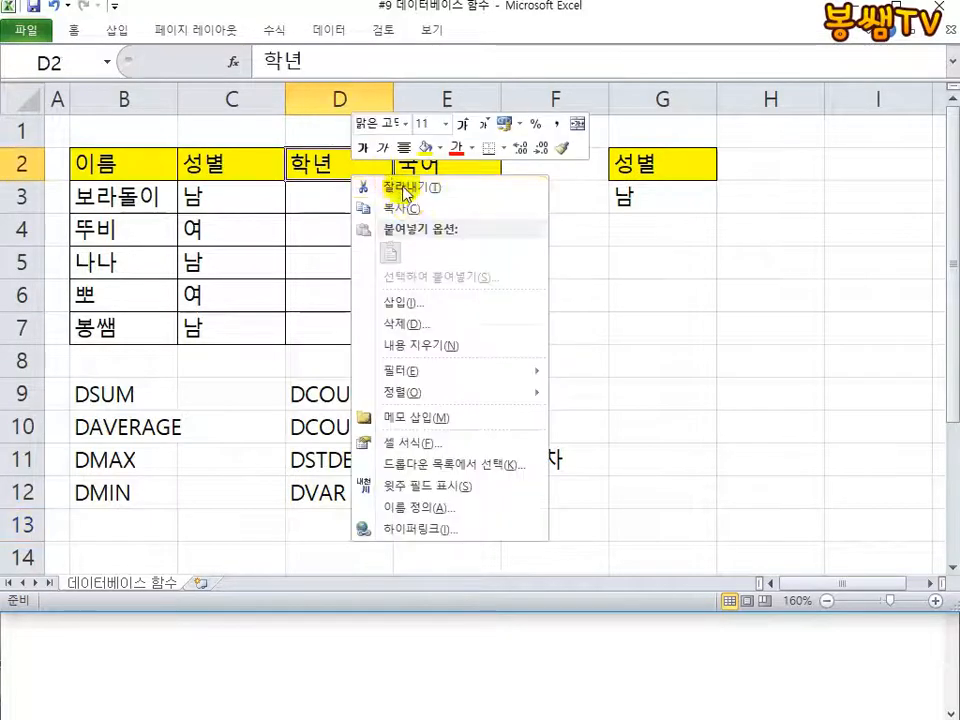
click(407, 205)
right_click(745, 154)
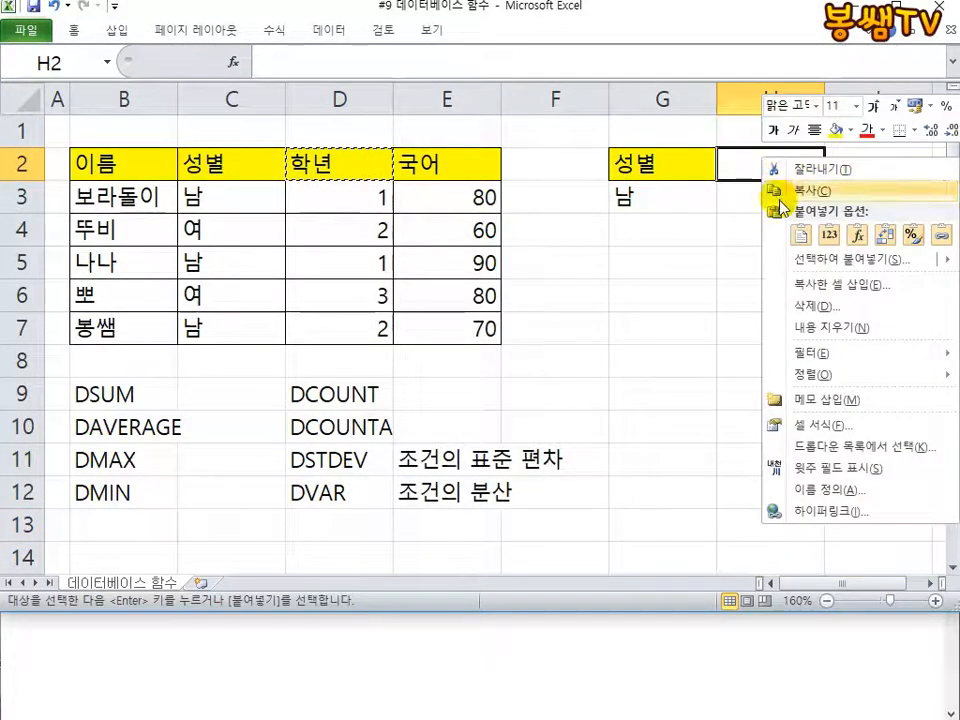
click(799, 236)
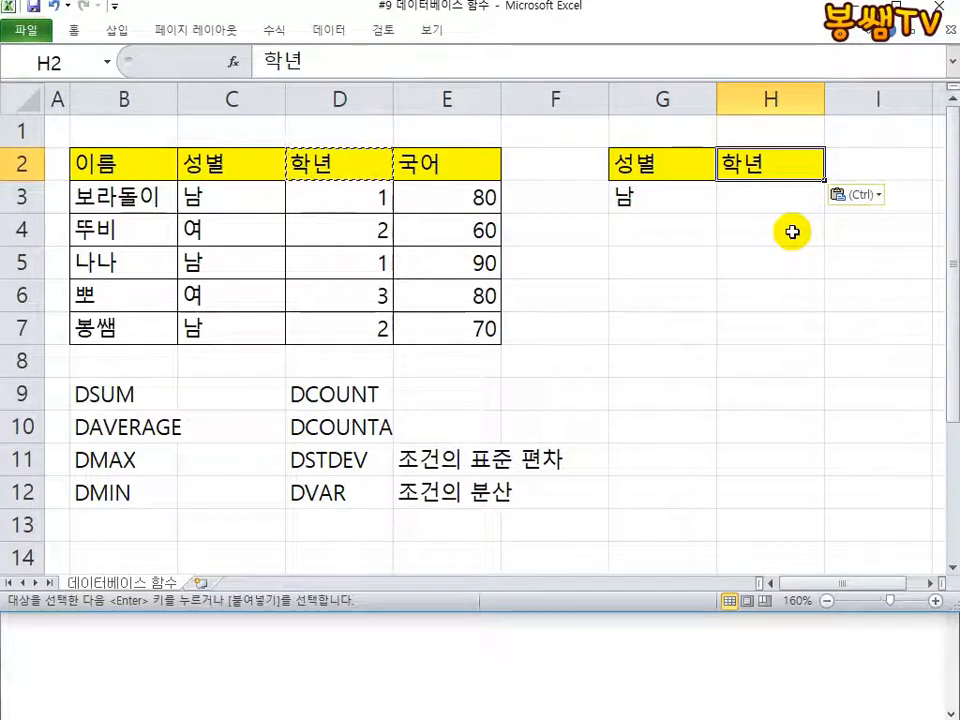
click(759, 193)
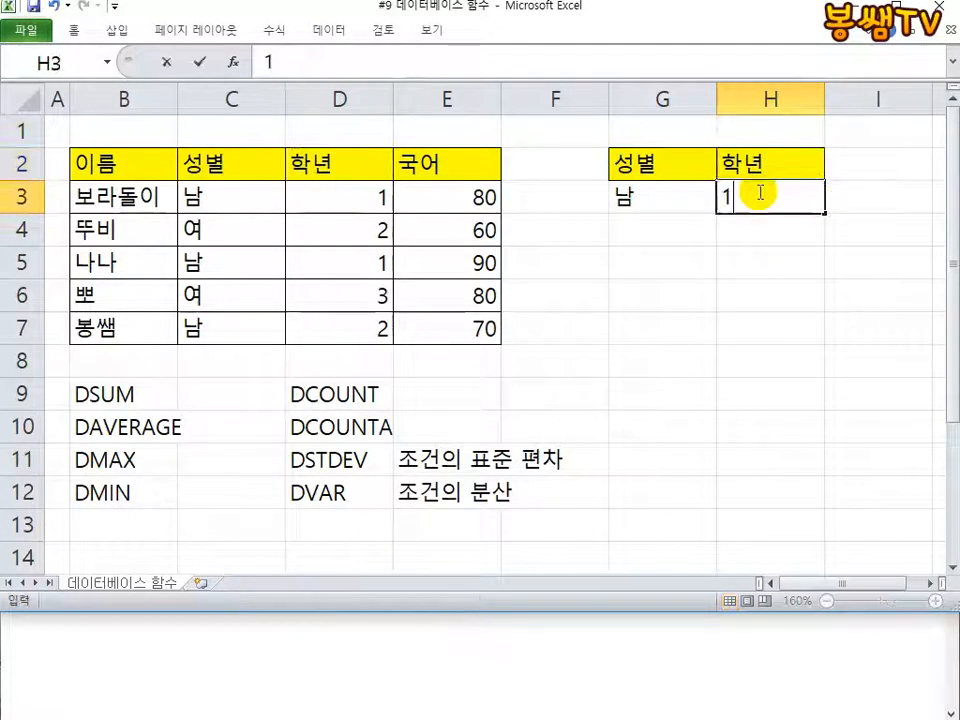
key(Return)
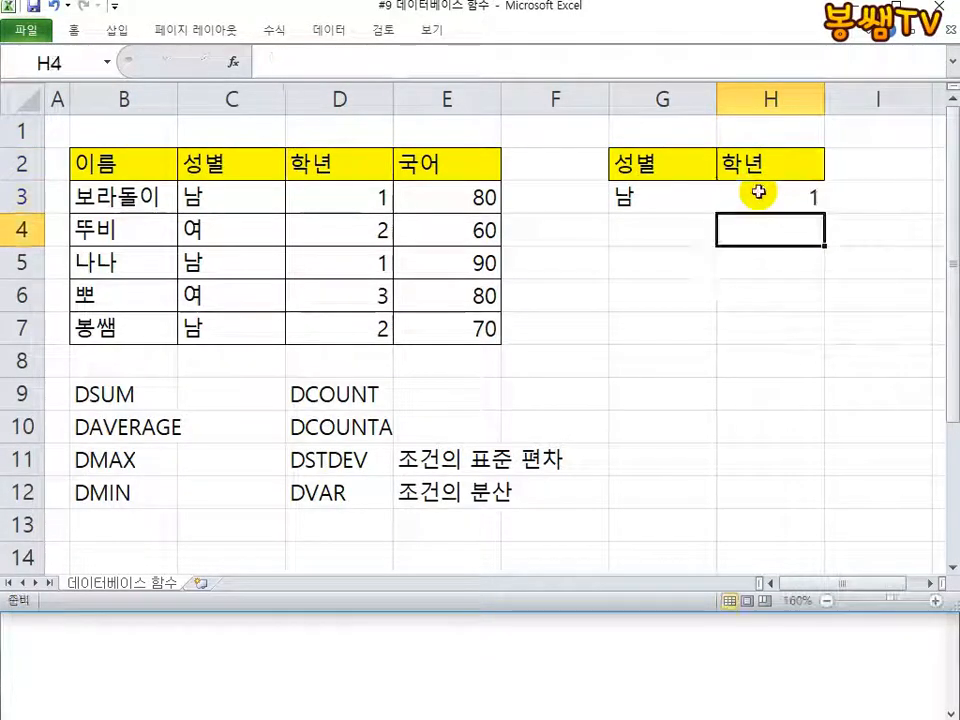
Total the 국어 scores matching both criteria in E8 with =DSUM(B2:E7,E2,G2:H3)
click(440, 351)
text(=DSUM()
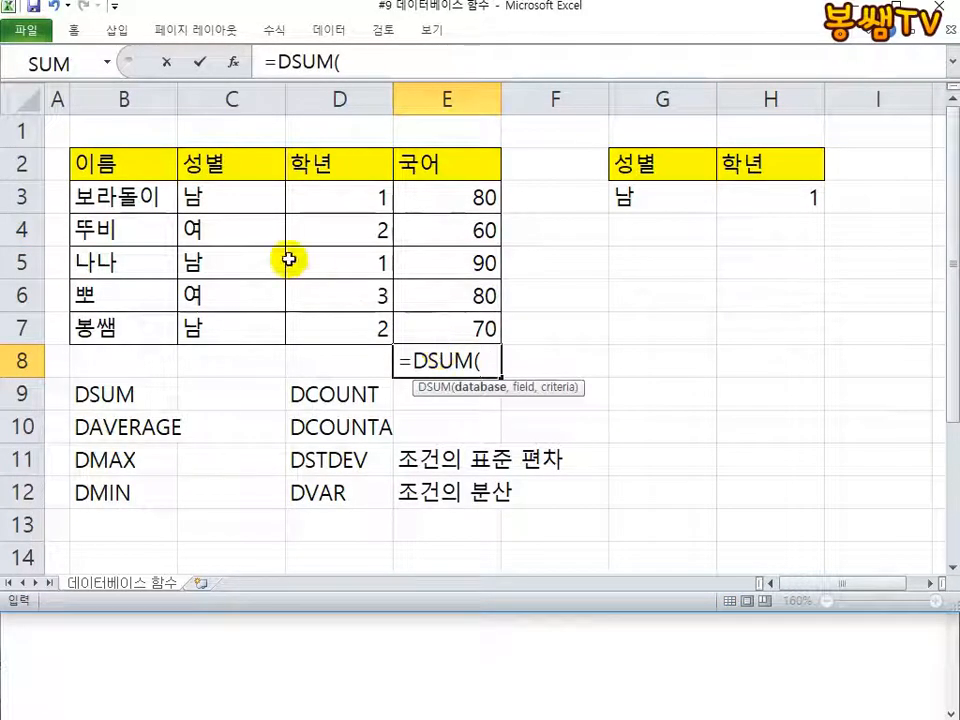
drag(125, 160, 437, 319)
text(,)
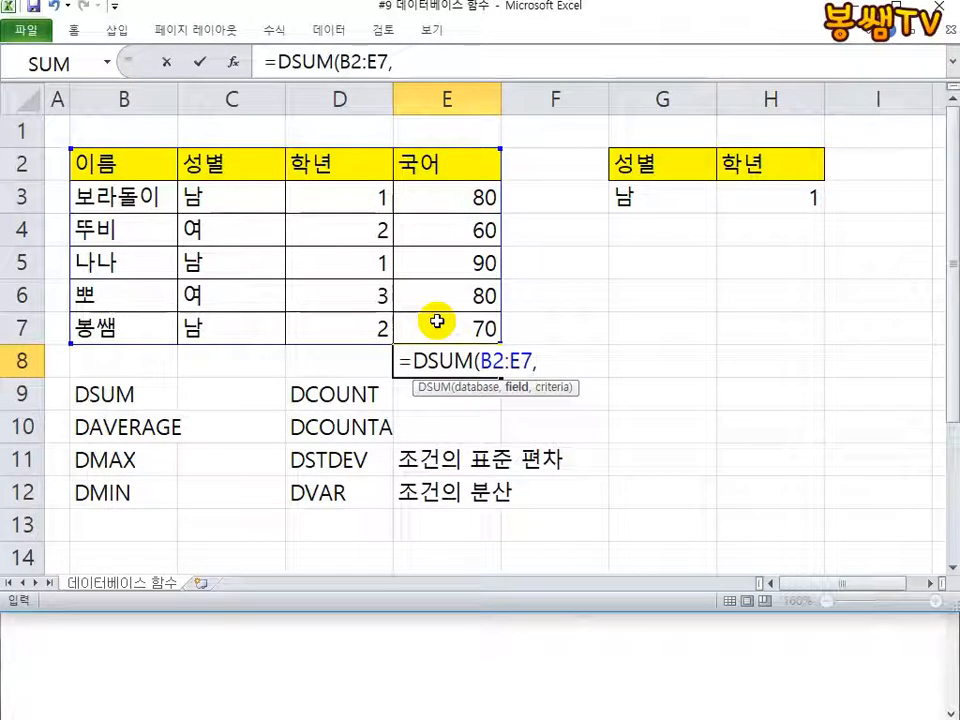
click(464, 161)
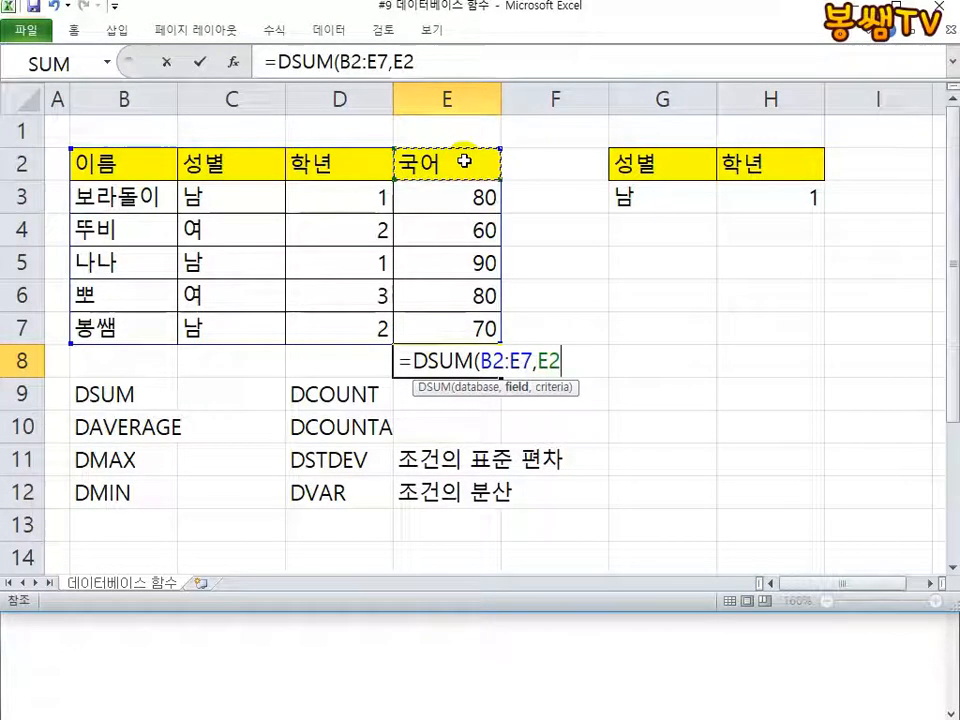
text(,)
drag(636, 180, 736, 186)
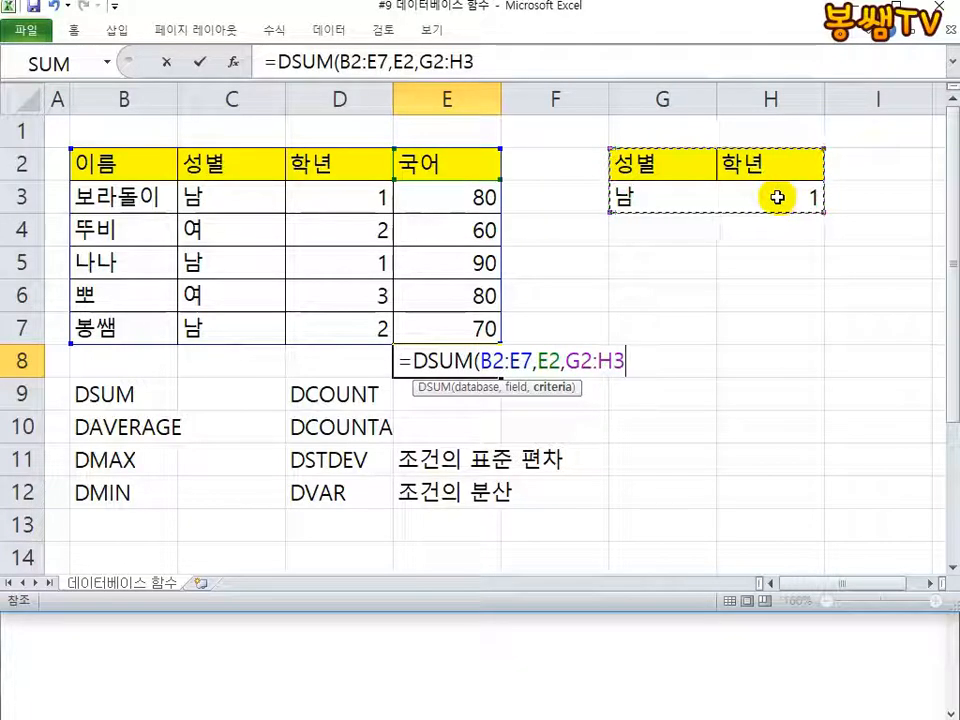
text())
key(Return)
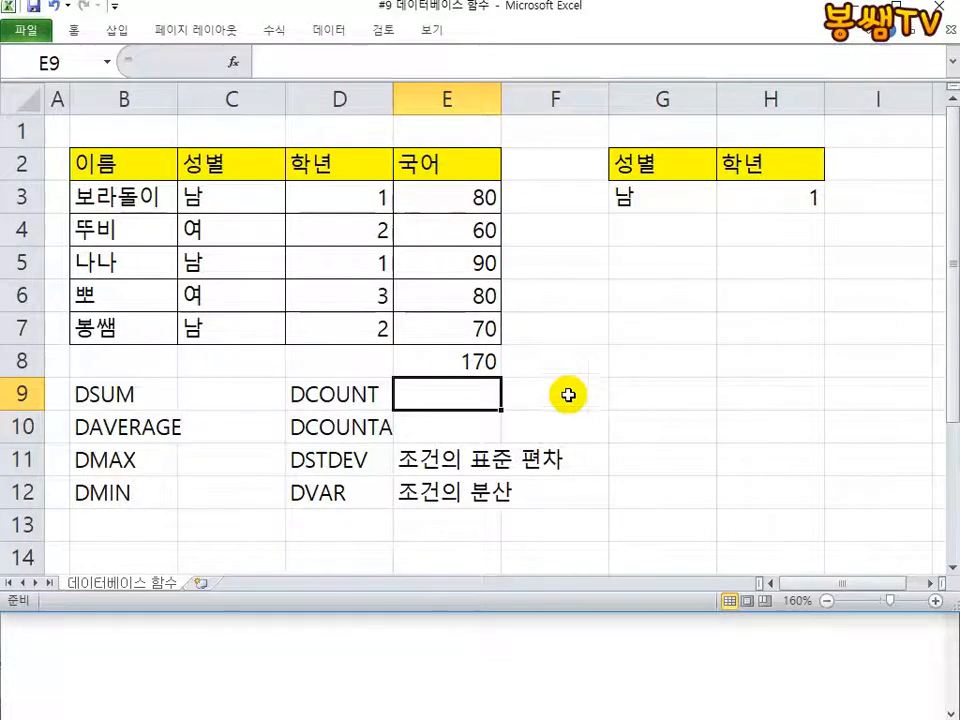
Switch to the Notepad notes on database functions and move their window down to uncover row 9 of the worksheet
click(570, 635)
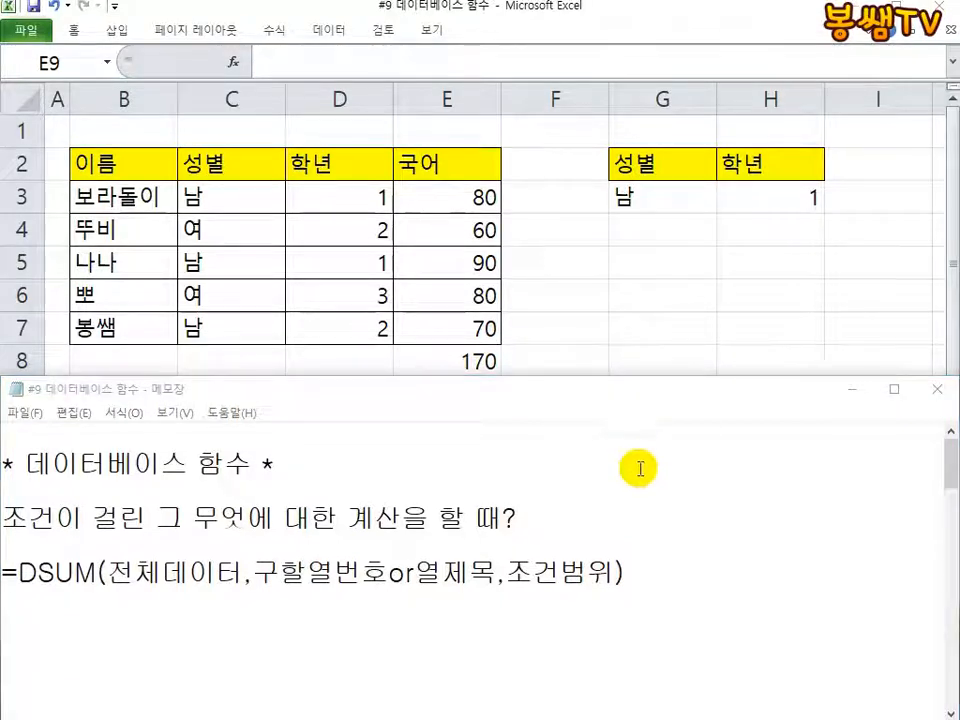
drag(568, 379, 568, 430)
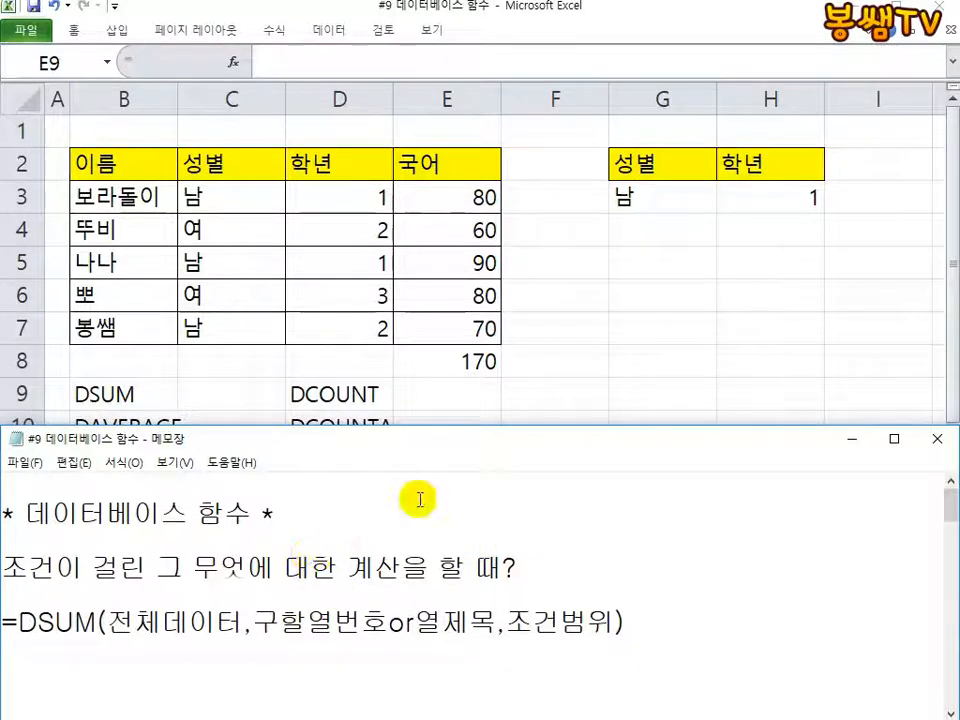
Mark up the DSUM syntax line with an underline, two arrows and a box around 조건범위, then clear the markings
click(907, 2)
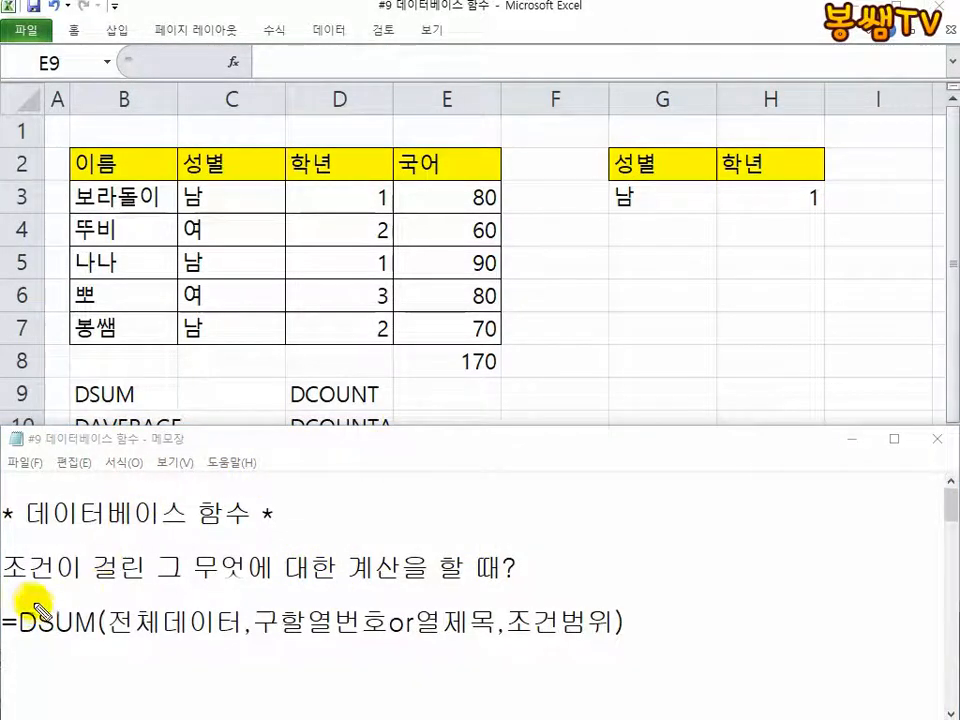
drag(128, 645, 614, 660)
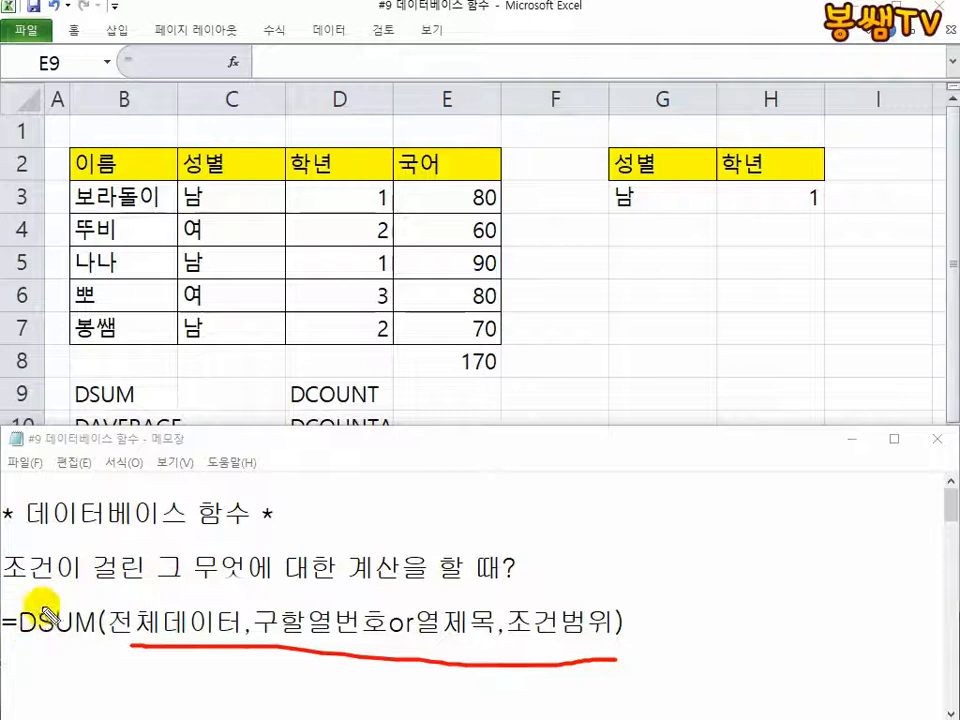
mouse_move(30, 608)
mouse_down()
mouse_move(139, 578)
mouse_move(183, 606)
mouse_up()
mouse_move(78, 648)
mouse_down()
mouse_move(122, 688)
mouse_move(343, 681)
mouse_move(339, 649)
mouse_move(373, 666)
mouse_up()
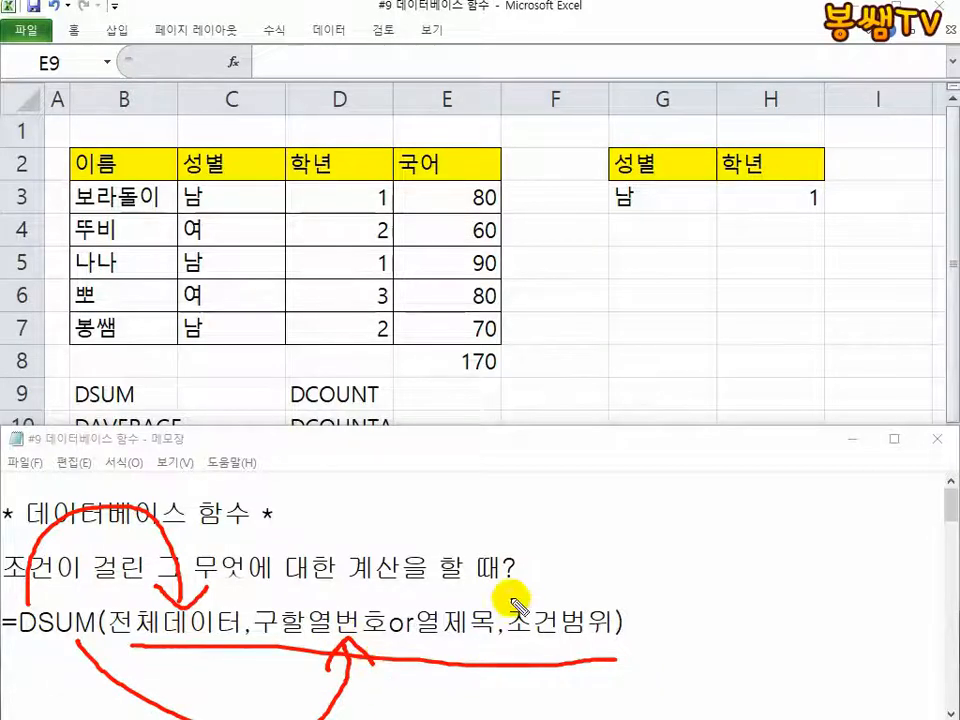
mouse_move(505, 592)
mouse_down()
mouse_move(506, 652)
mouse_move(611, 654)
mouse_move(553, 589)
mouse_move(492, 597)
mouse_up()
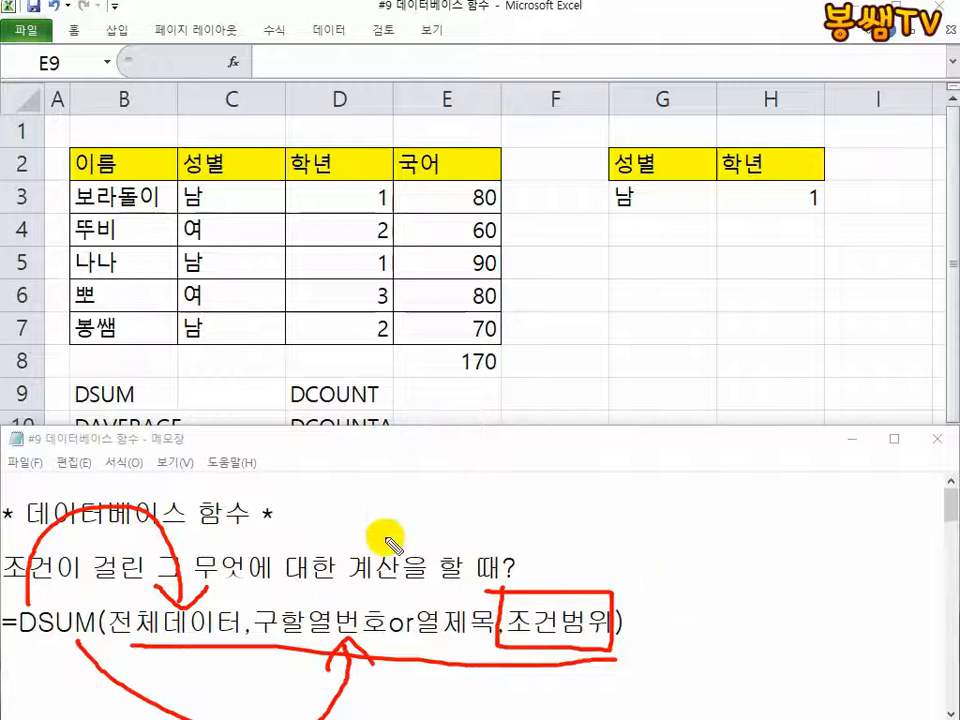
key(Escape)
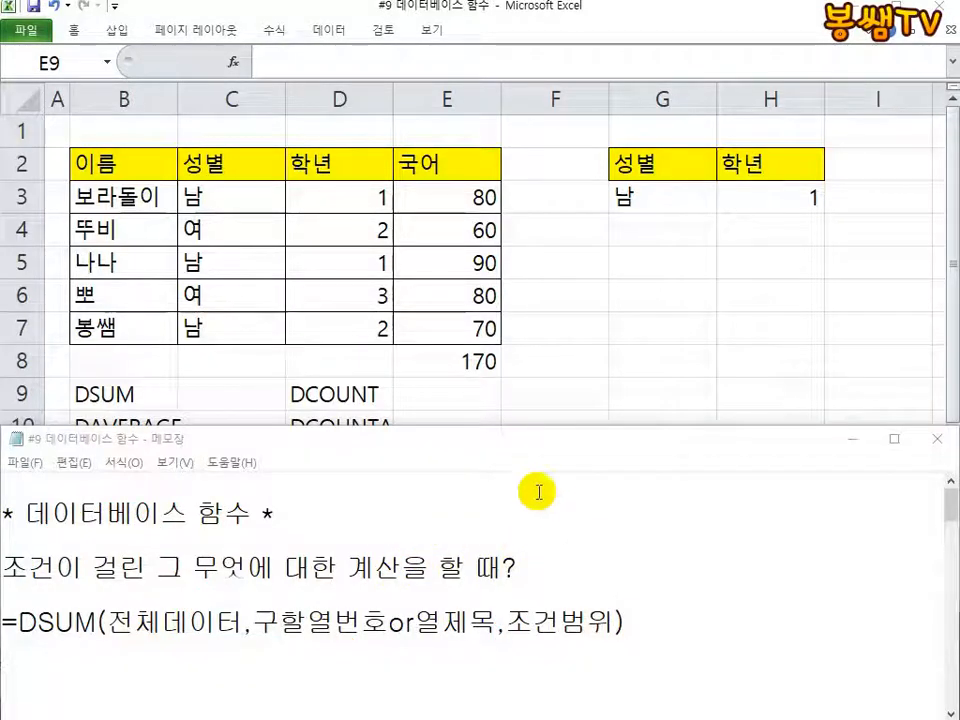